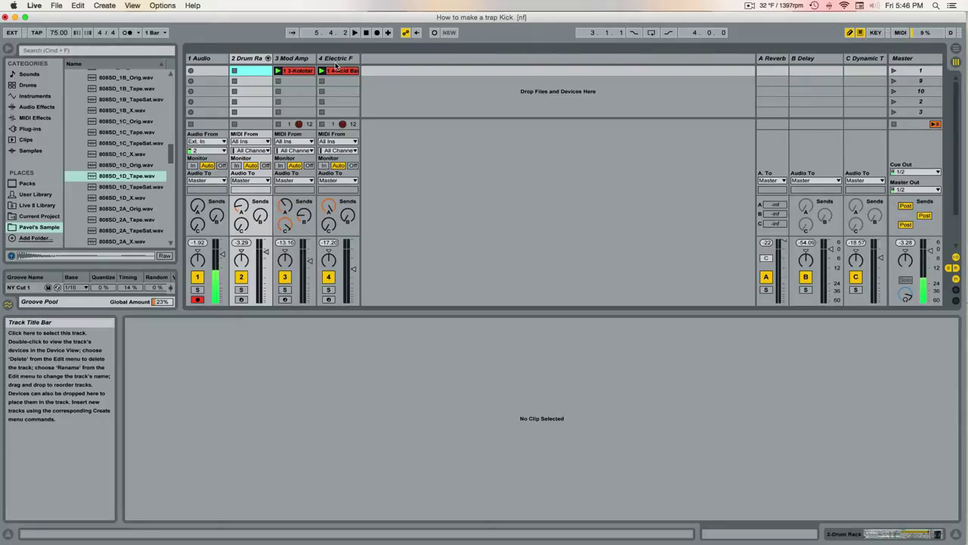
Play back the existing melodic clips and open the notes of the first clip on the Mod Amp track.
{"action": "key", "text": "space"}
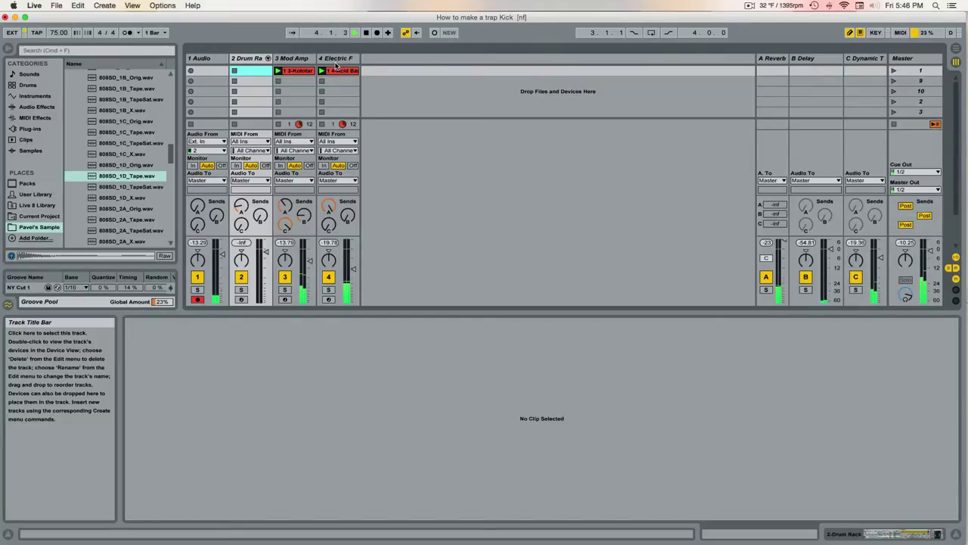
{"action": "left_click", "coordinate": [302, 72]}
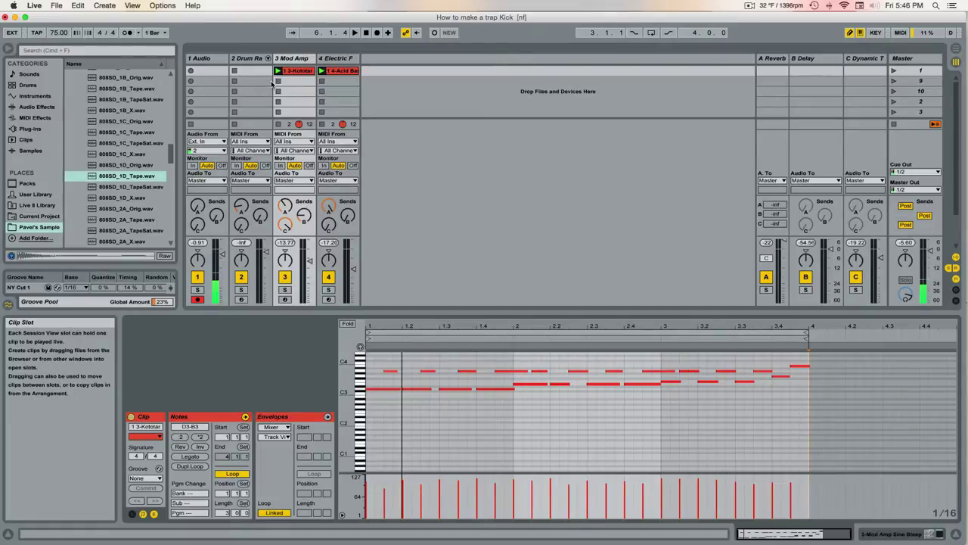
Display the drum track's Drum Rack, arm the track, and record nine bars of Massive and 808SD_3B_Tape hits into its first slot.
{"action": "left_click", "coordinate": [257, 59]}
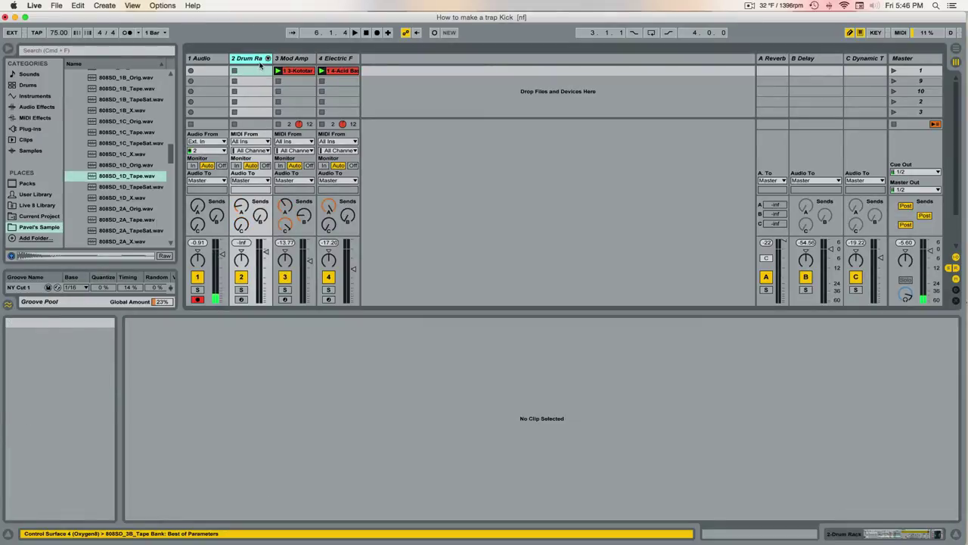
{"action": "double_click", "coordinate": [260, 60]}
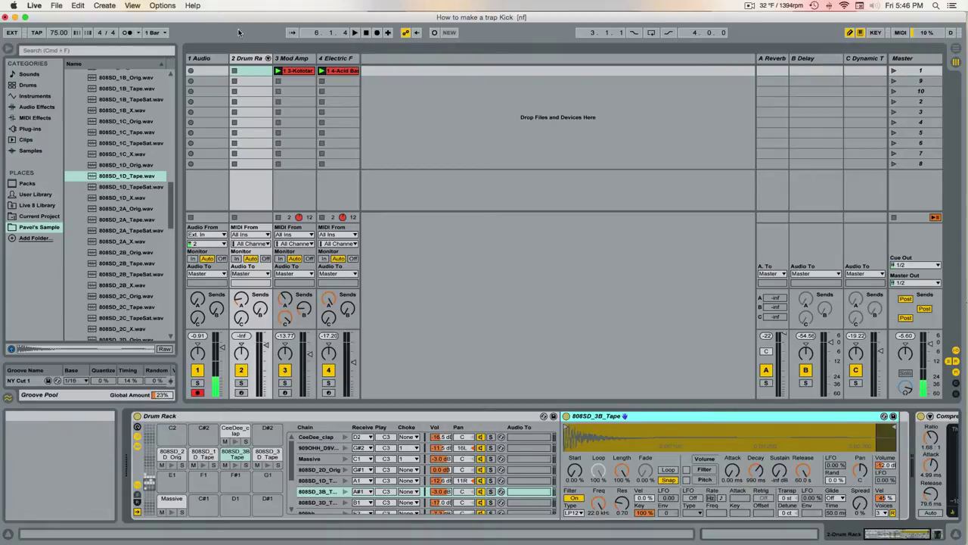
{"action": "left_click", "coordinate": [244, 394]}
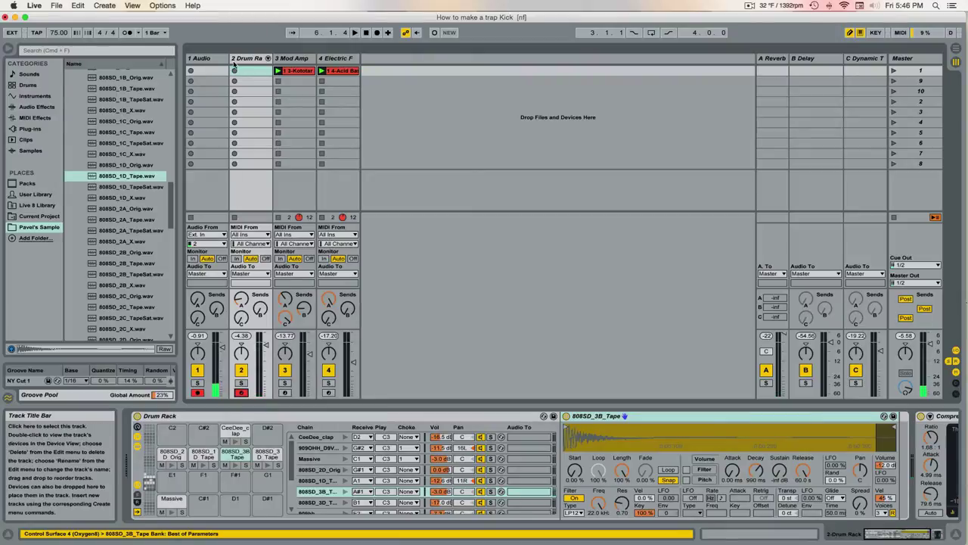
{"action": "left_click", "coordinate": [234, 70]}
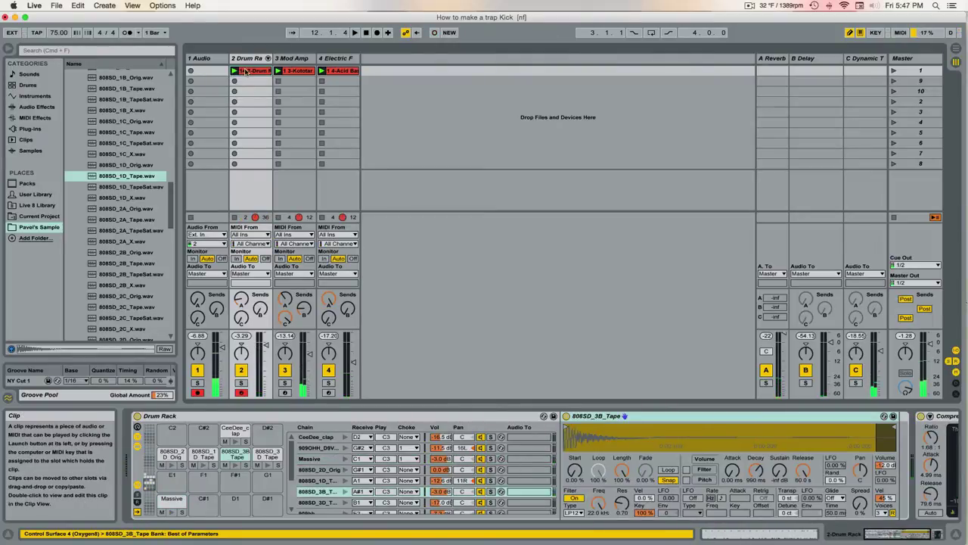
{"action": "key", "text": "Tab"}
{"action": "key", "text": "Tab"}
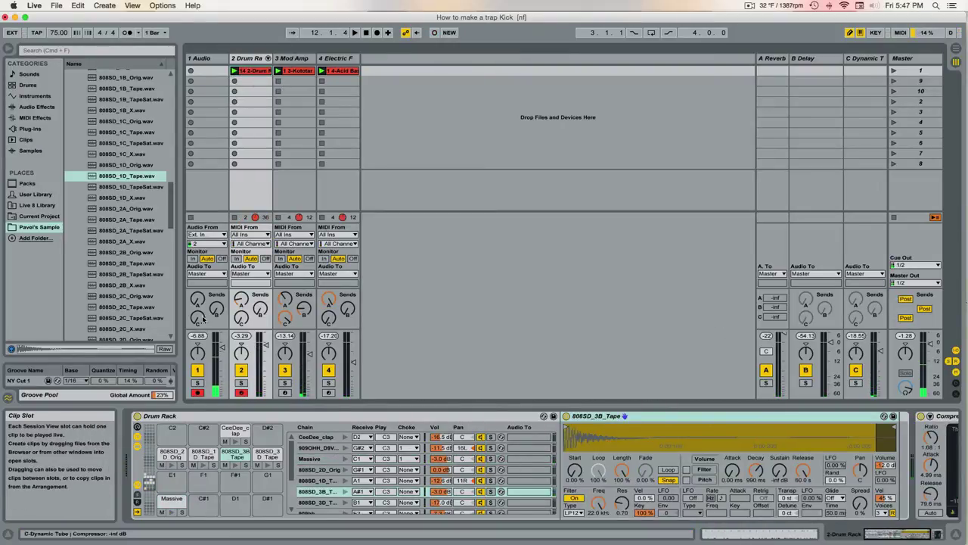
{"action": "left_click", "coordinate": [197, 392]}
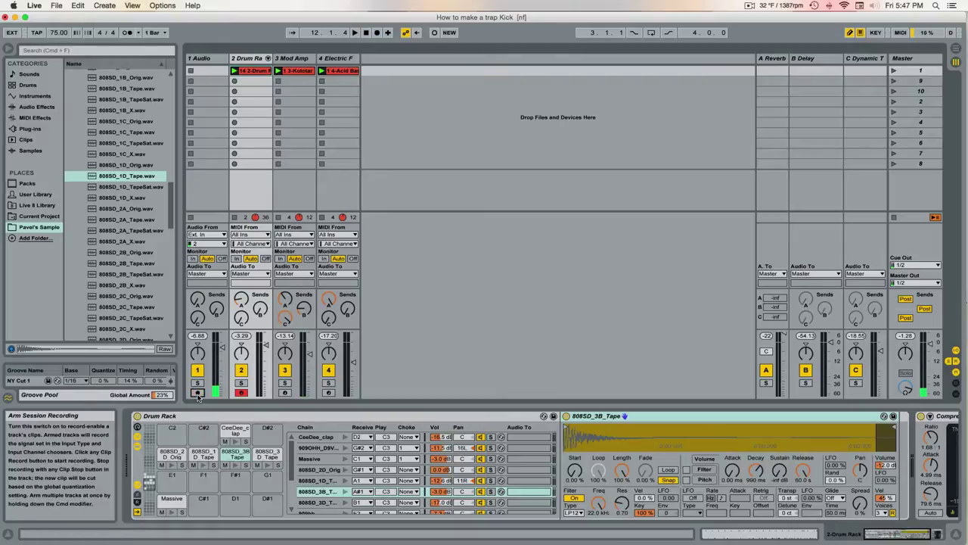
{"action": "left_click", "coordinate": [261, 72]}
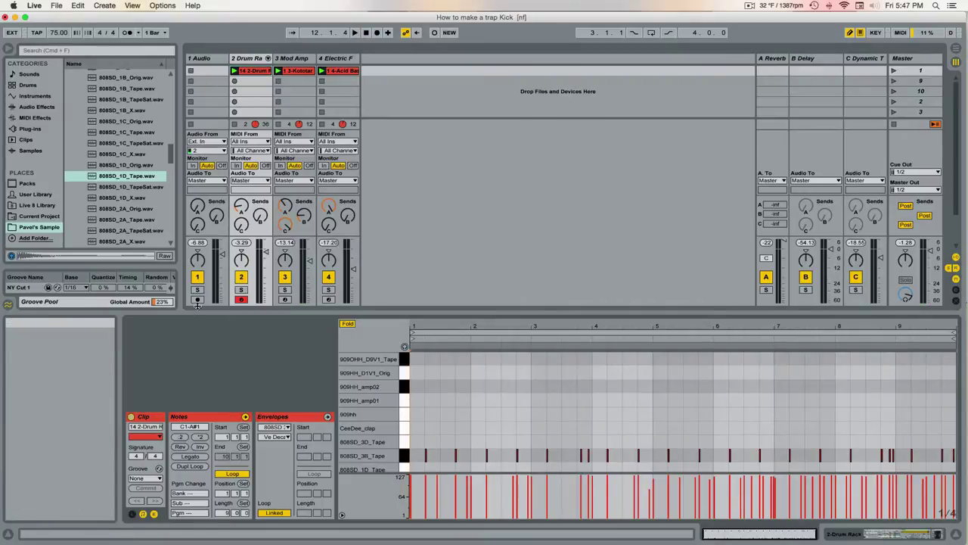
{"action": "left_click", "coordinate": [196, 298]}
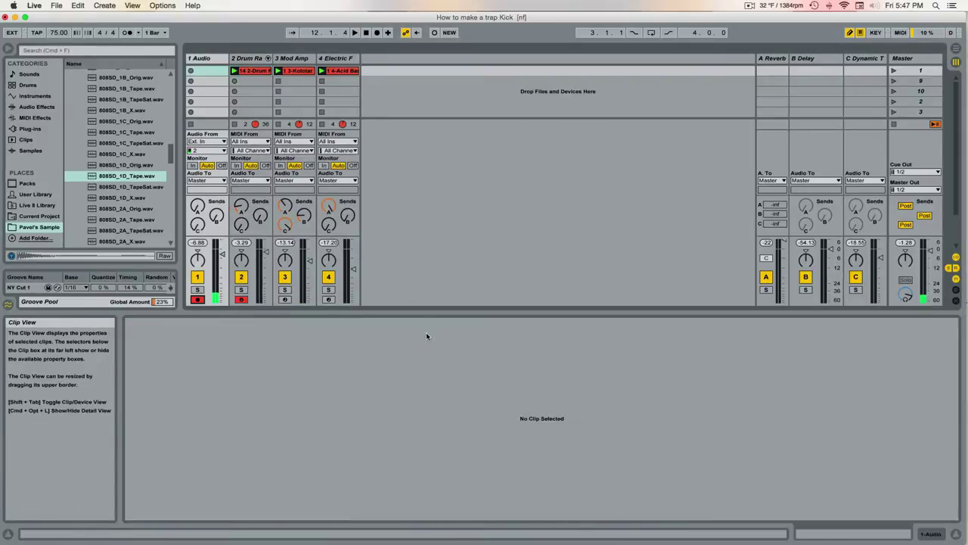
Quantize all notes of the recorded drum clip to 1/32 with an amount of 78%.
{"action": "left_click", "coordinate": [253, 71]}
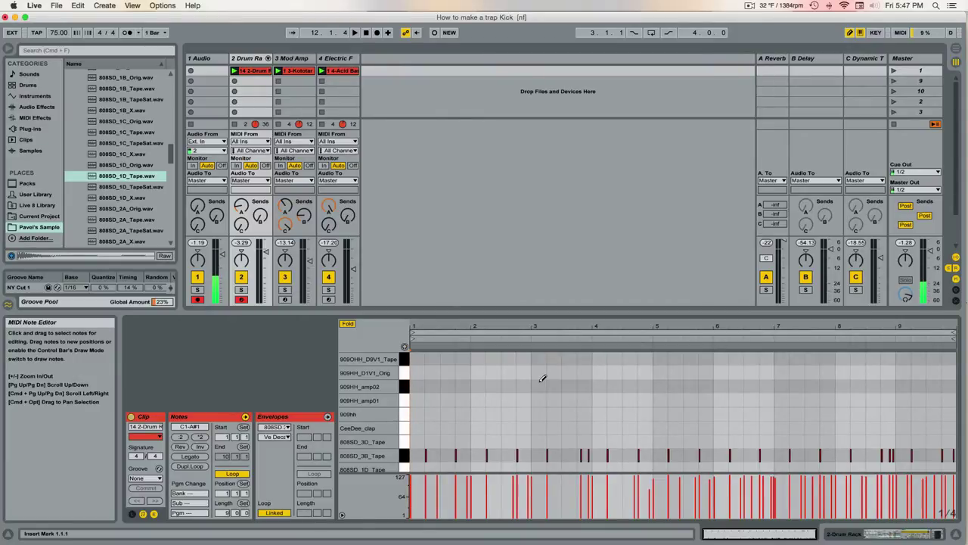
{"action": "scroll", "coordinate": [534, 376], "scroll_direction": "down", "scroll_amount": 2}
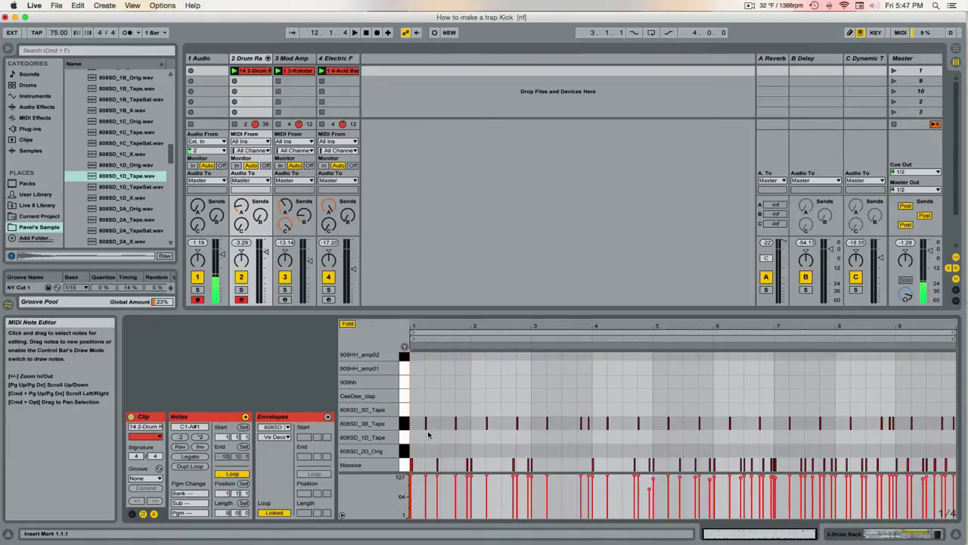
{"action": "left_click", "coordinate": [446, 418]}
{"action": "key", "text": "super+shift+u"}
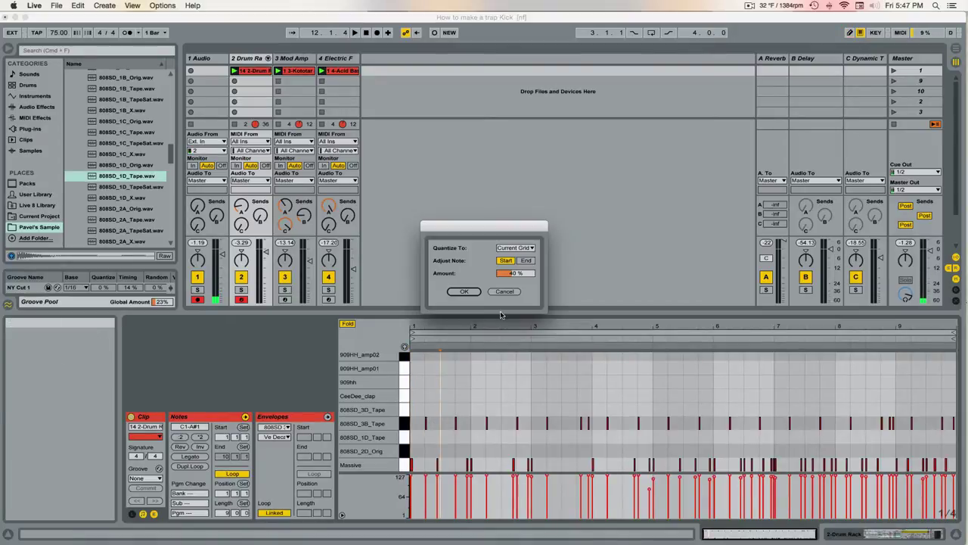
{"action": "left_click_drag", "start_coordinate": [516, 273], "coordinate": [516, 265]}
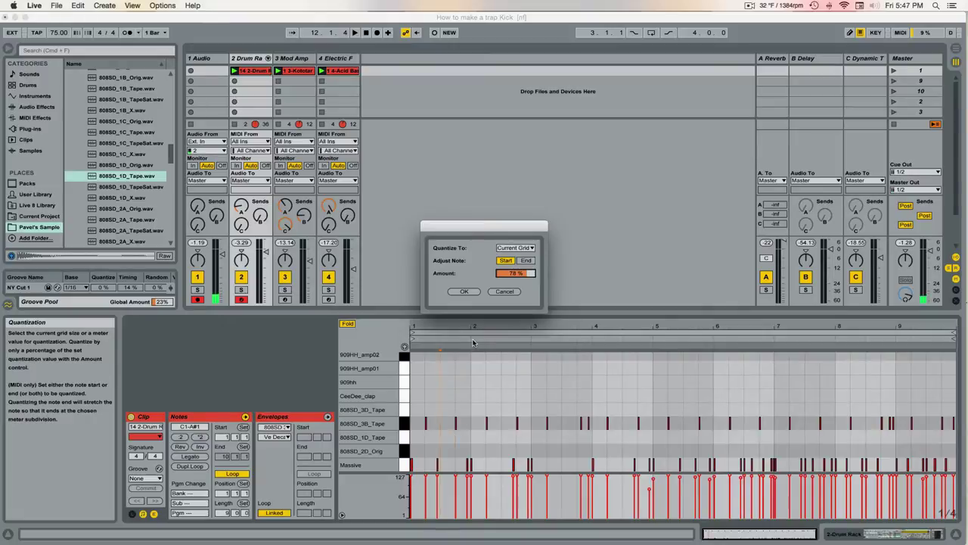
{"action": "left_click", "coordinate": [517, 248]}
{"action": "left_click", "coordinate": [512, 324]}
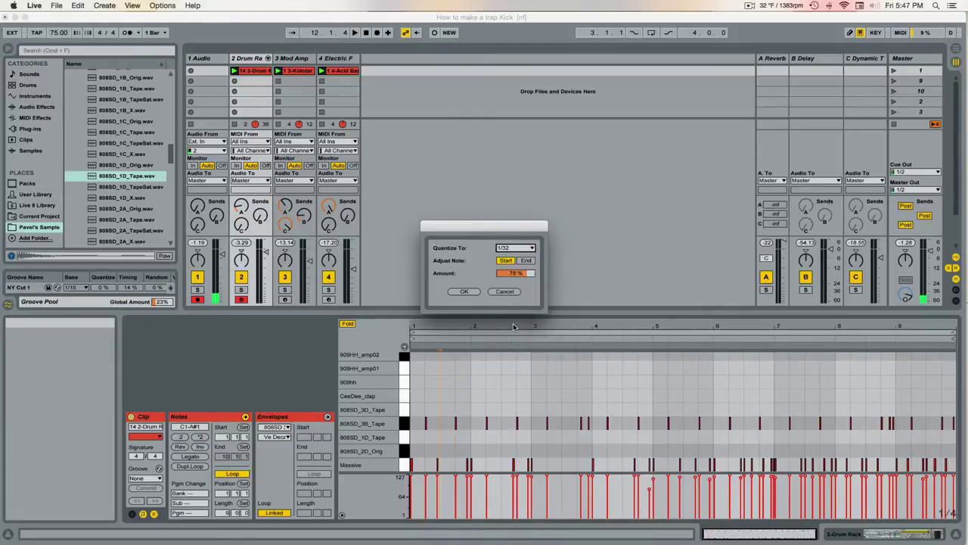
{"action": "left_click", "coordinate": [465, 292]}
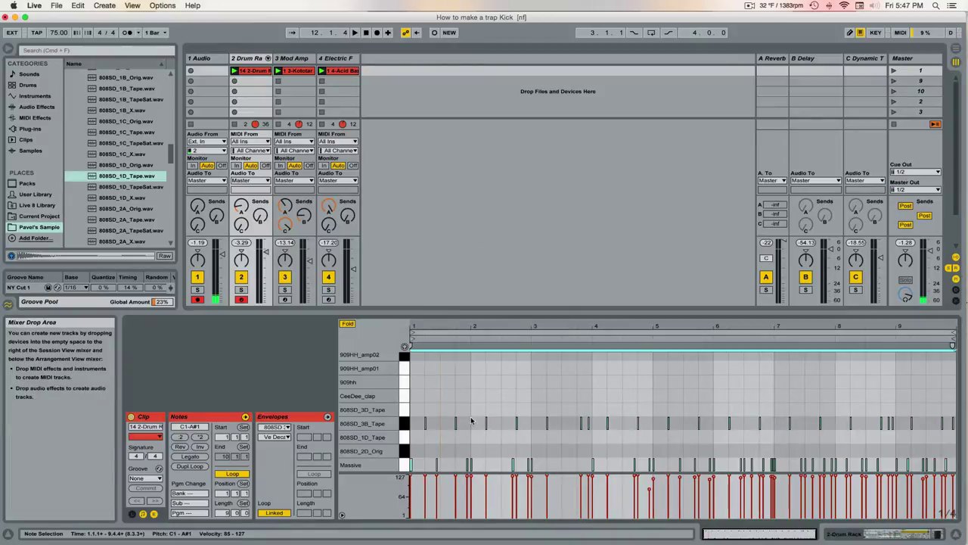
Play the quantized drum clip and shorten its loop to the first bar, ending at 2.1.1.
{"action": "key", "text": "space"}
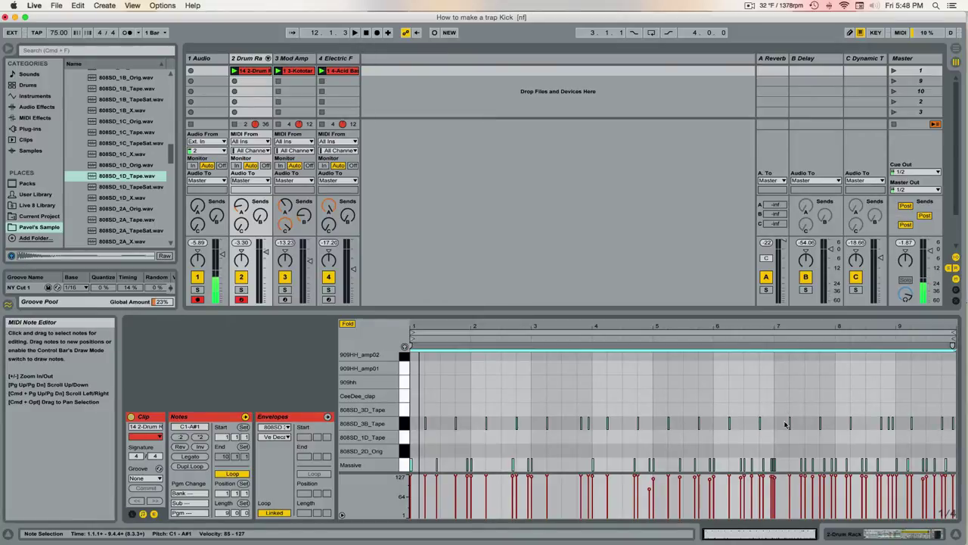
{"action": "left_click_drag", "start_coordinate": [785, 424], "coordinate": [875, 461]}
{"action": "left_click", "coordinate": [698, 393]}
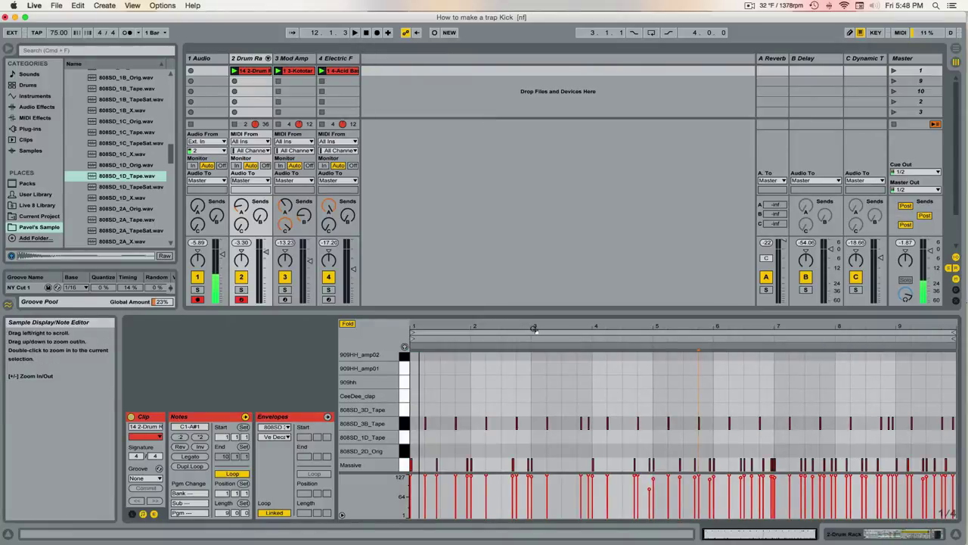
{"action": "left_click_drag", "start_coordinate": [497, 321], "coordinate": [656, 389]}
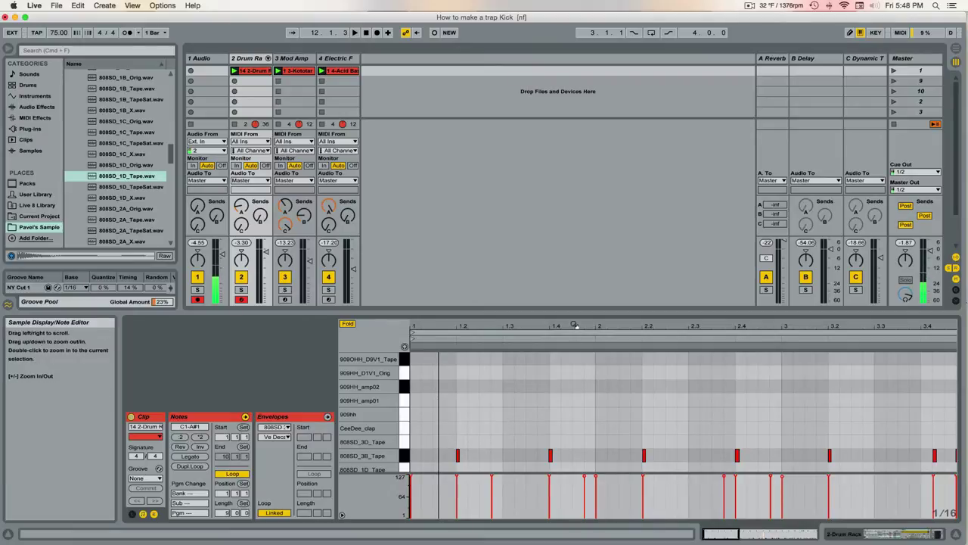
{"action": "left_click_drag", "start_coordinate": [575, 326], "coordinate": [576, 284]}
{"action": "scroll", "coordinate": [913, 338], "scroll_direction": "right", "scroll_amount": 3}
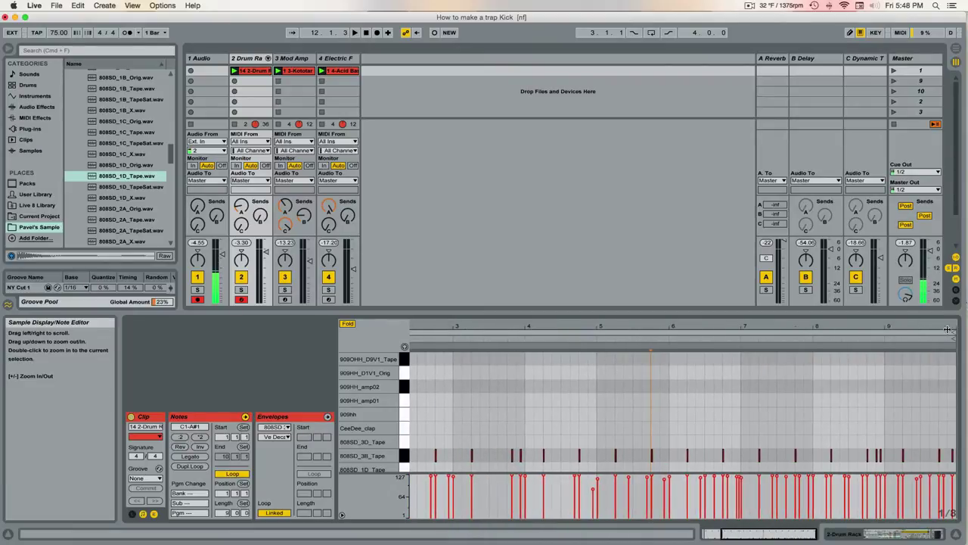
{"action": "left_click_drag", "start_coordinate": [951, 331], "coordinate": [443, 333]}
{"action": "scroll", "coordinate": [444, 336], "scroll_direction": "left", "scroll_amount": 3}
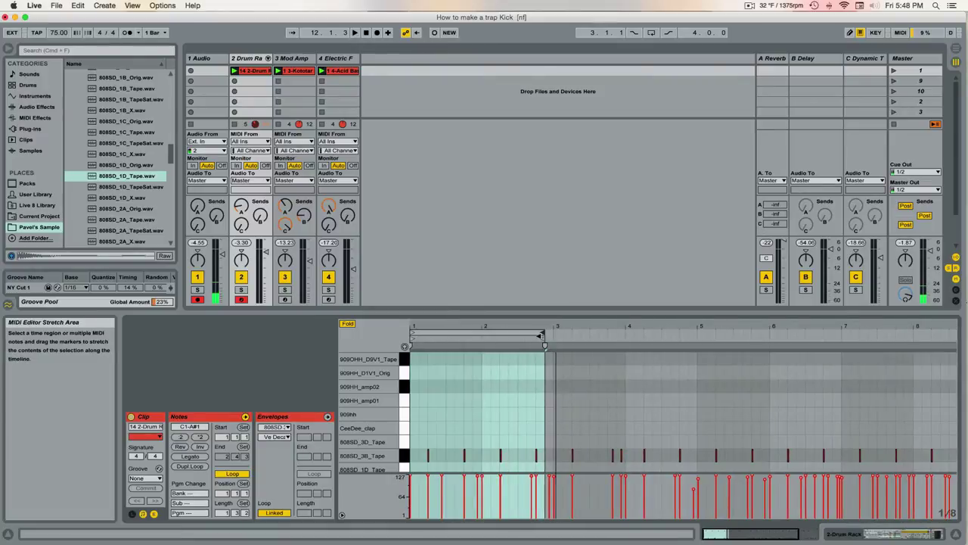
{"action": "left_click_drag", "start_coordinate": [544, 332], "coordinate": [463, 356]}
{"action": "scroll", "coordinate": [484, 335], "scroll_direction": "left", "scroll_amount": 2}
{"action": "scroll", "coordinate": [531, 398], "scroll_direction": "down", "scroll_amount": 2}
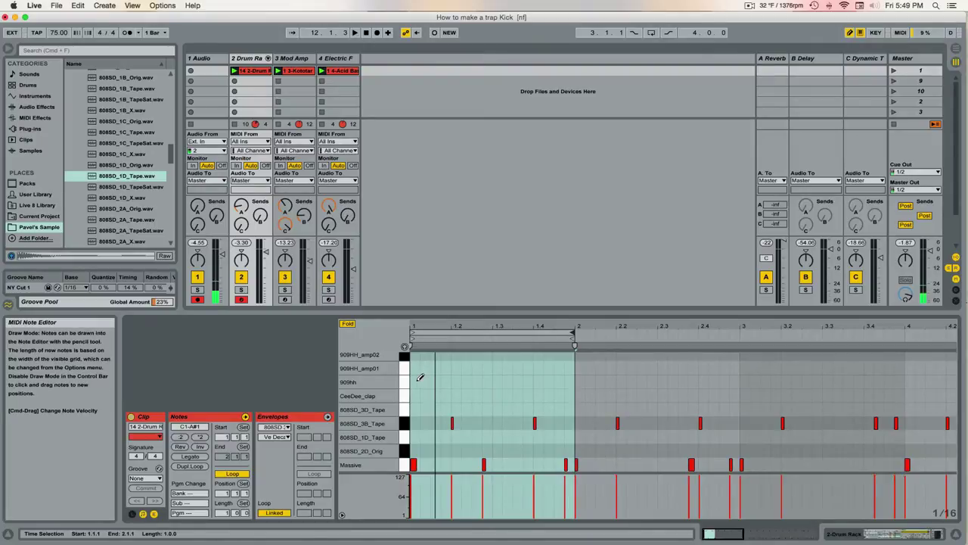
Try a continuous run of sixteenth-note 909hh hits across bar 1, and remove it again.
{"action": "left_click_drag", "start_coordinate": [417, 380], "coordinate": [576, 381]}
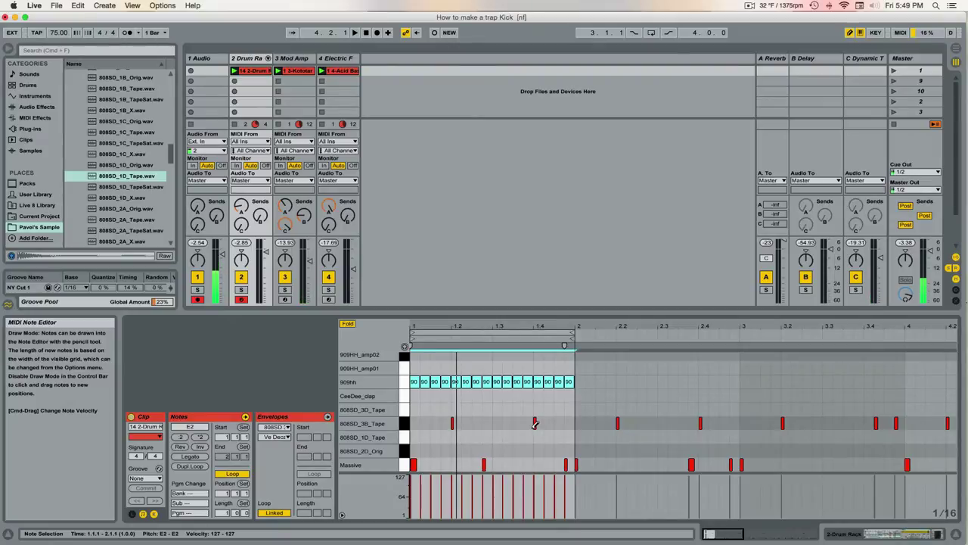
{"action": "left_click", "coordinate": [436, 387]}
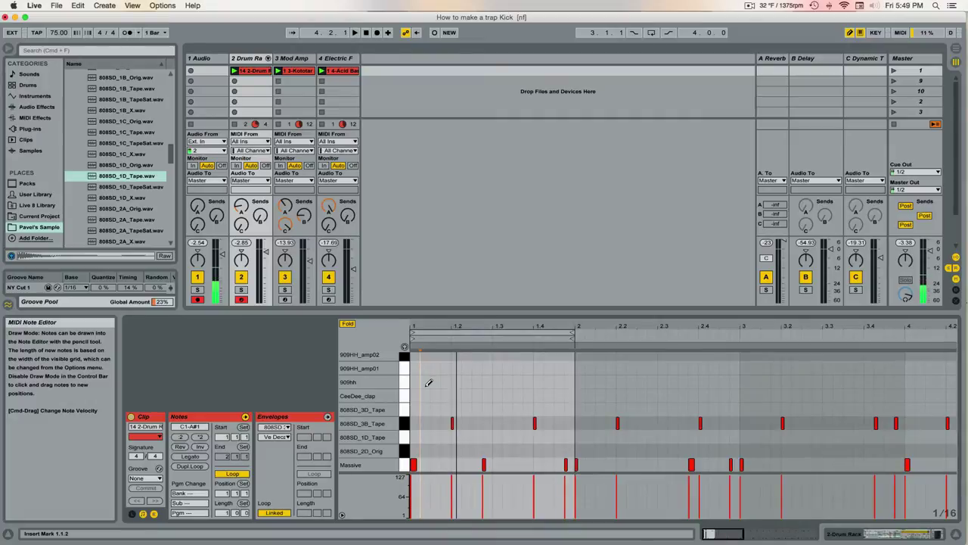
Draw sixteenth-note 909hh hits at 1.1.2 to 1.1.4, 1.2.2 to 1.2.3, and 1.4.2 to 1.4.3.
{"action": "left_click_drag", "start_coordinate": [428, 384], "coordinate": [446, 381]}
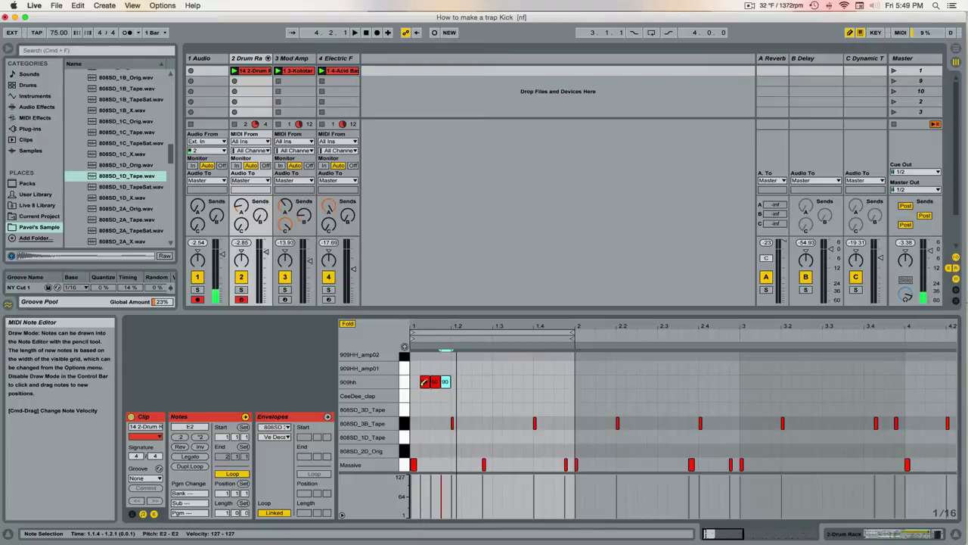
{"action": "left_click", "coordinate": [478, 382]}
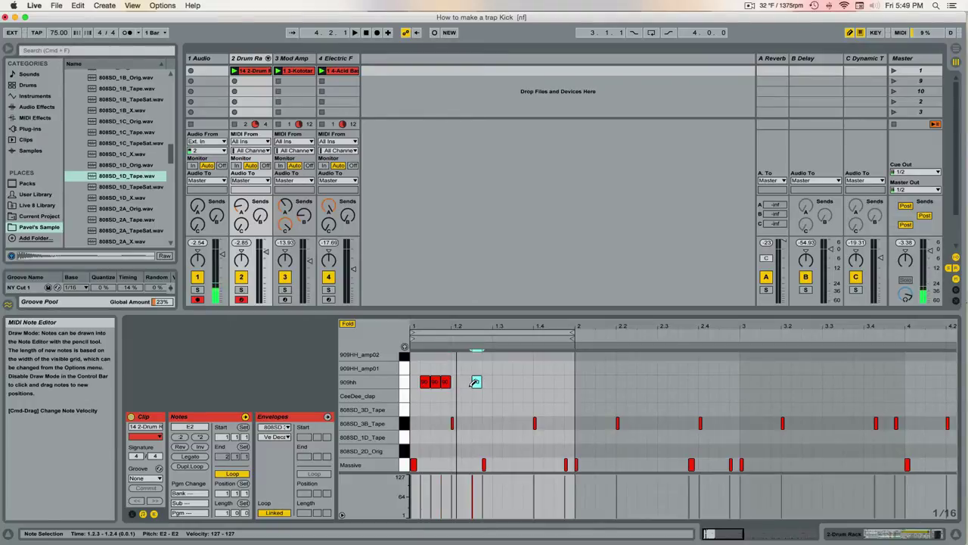
{"action": "left_click", "coordinate": [466, 382]}
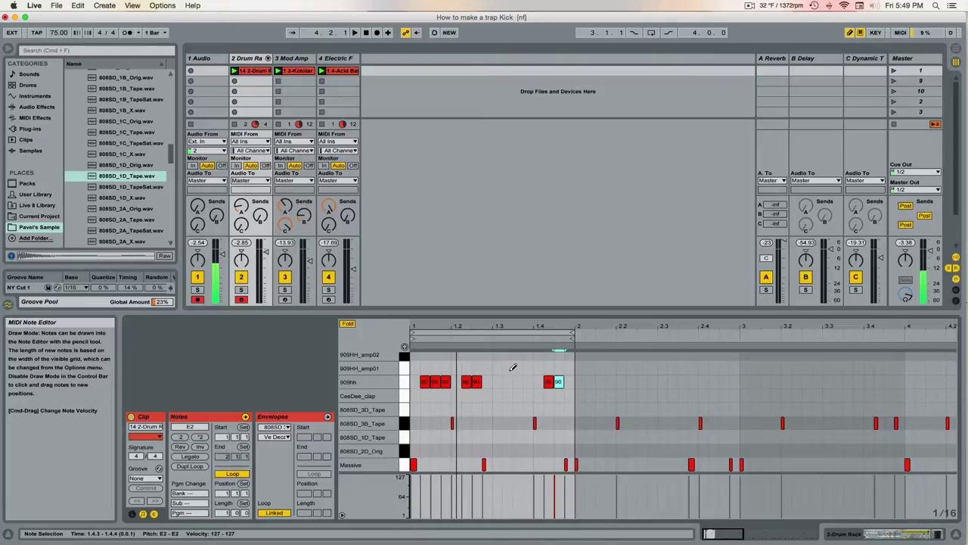
Play the one-bar loop, leave Draw Mode, and duplicate bar 1's 909hh notes into bar 2.
{"action": "left_click", "coordinate": [506, 334]}
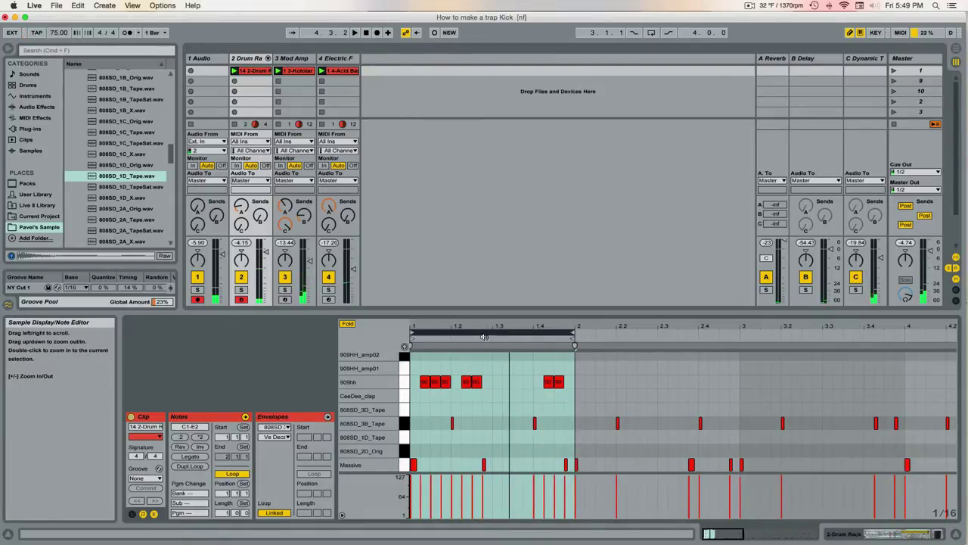
{"action": "key", "text": "b"}
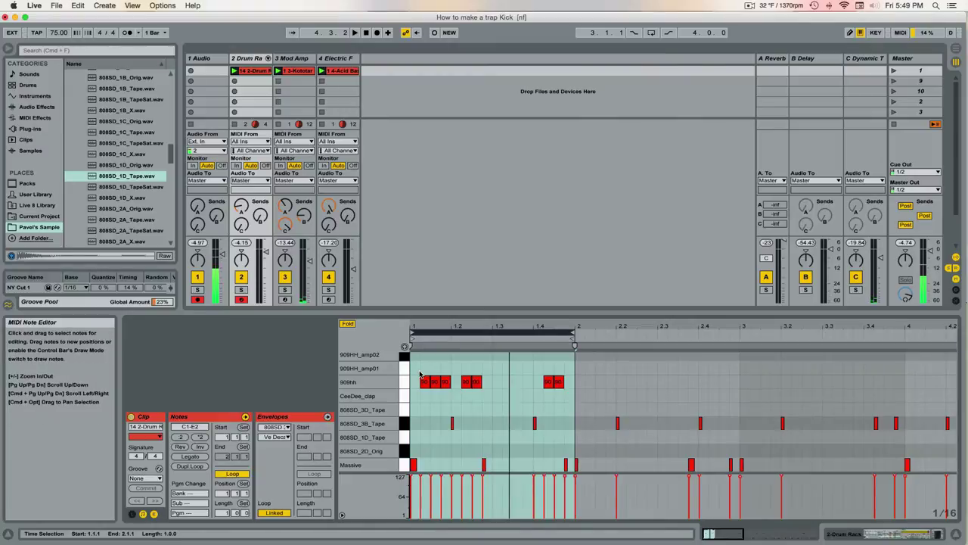
{"action": "mouse_move", "coordinate": [420, 372]}
{"action": "left_mouse_down"}
{"action": "mouse_move", "coordinate": [569, 388]}
{"action": "mouse_move", "coordinate": [411, 378]}
{"action": "left_mouse_up"}
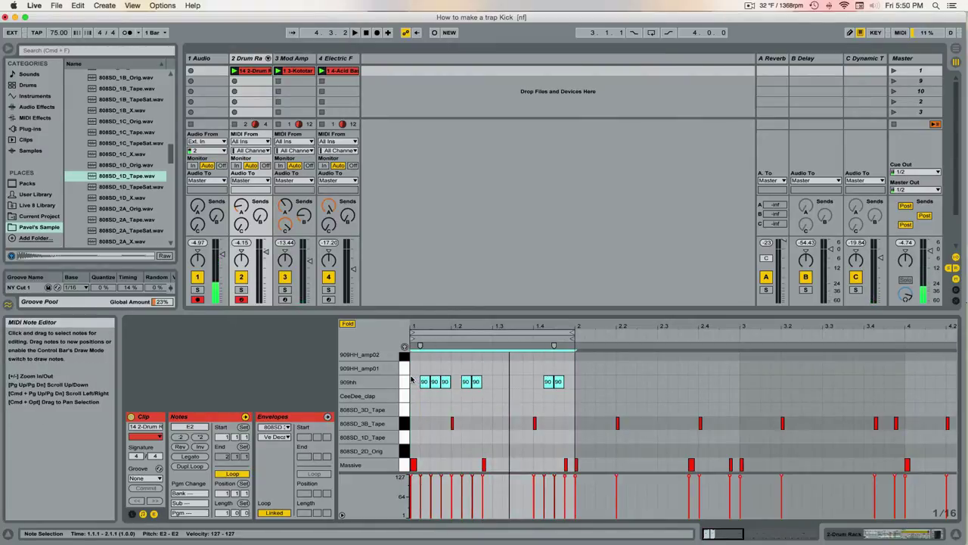
{"action": "key", "text": "super+d"}
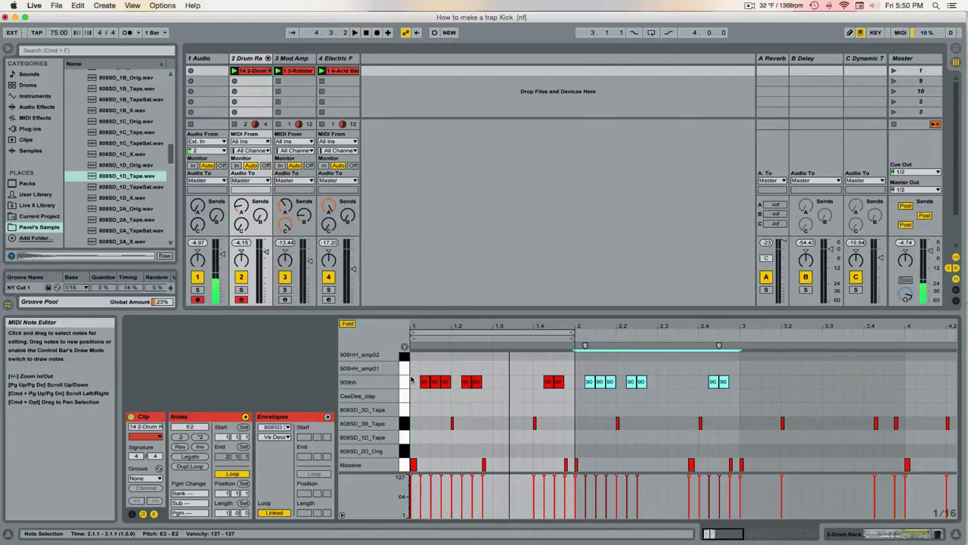
{"action": "left_click", "coordinate": [573, 385]}
{"action": "left_click", "coordinate": [486, 389]}
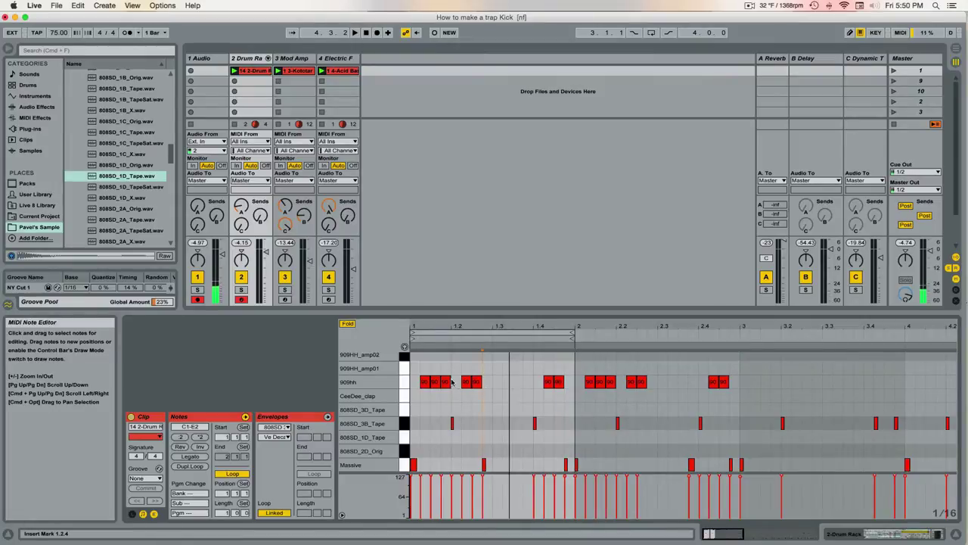
In bar 1's 909hh row, delete the 1.1.2 hit, replace the beat 2 pair with hits at 1.3.2 and 1.3.3, and play the loop.
{"action": "double_click", "coordinate": [424, 382]}
{"action": "double_click", "coordinate": [432, 380]}
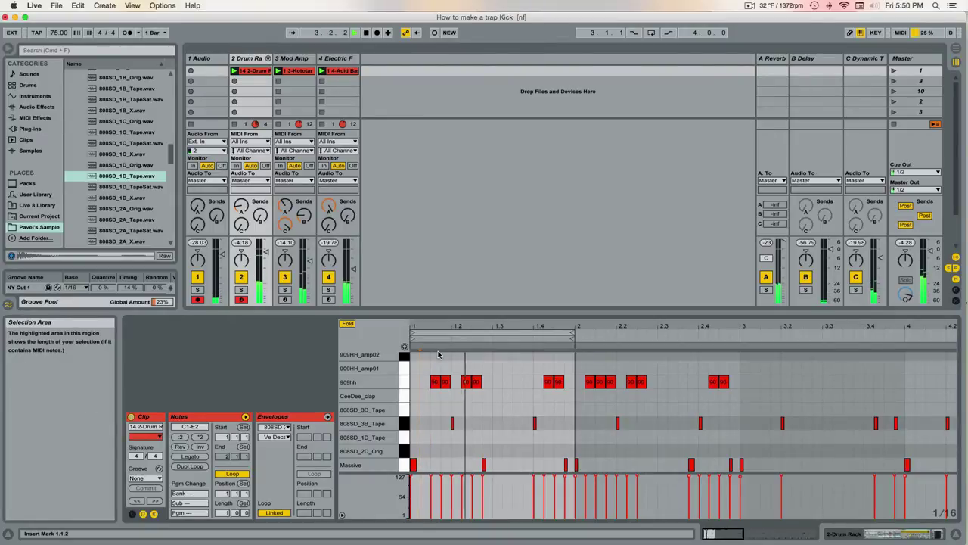
{"action": "double_click", "coordinate": [467, 381]}
{"action": "left_click", "coordinate": [476, 385]}
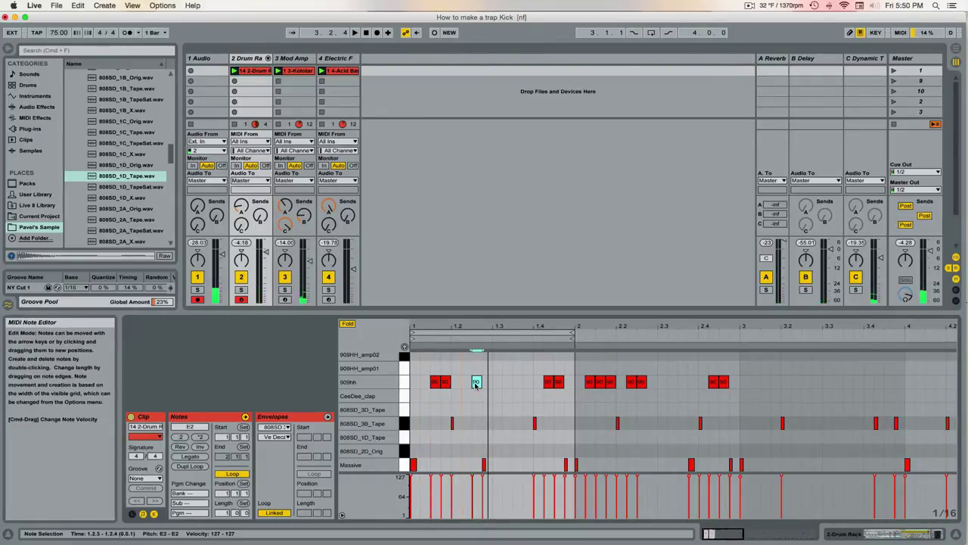
{"action": "left_click_drag", "start_coordinate": [476, 383], "coordinate": [524, 389]}
{"action": "key", "text": "space"}
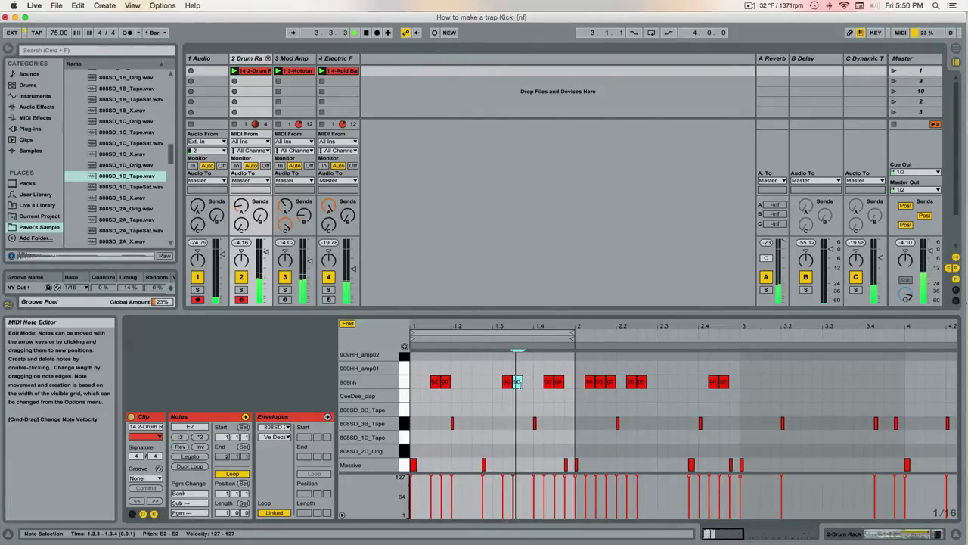
Add a 909hh hit at 1.3.1, then extend the clip loop to two bars and play it.
{"action": "left_click_drag", "start_coordinate": [507, 384], "coordinate": [497, 384]}
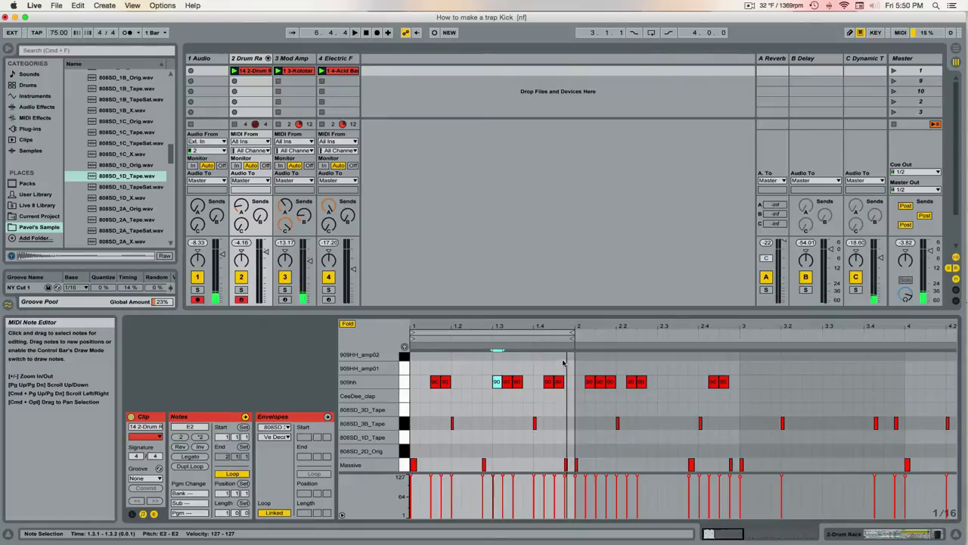
{"action": "left_click_drag", "start_coordinate": [585, 369], "coordinate": [718, 398]}
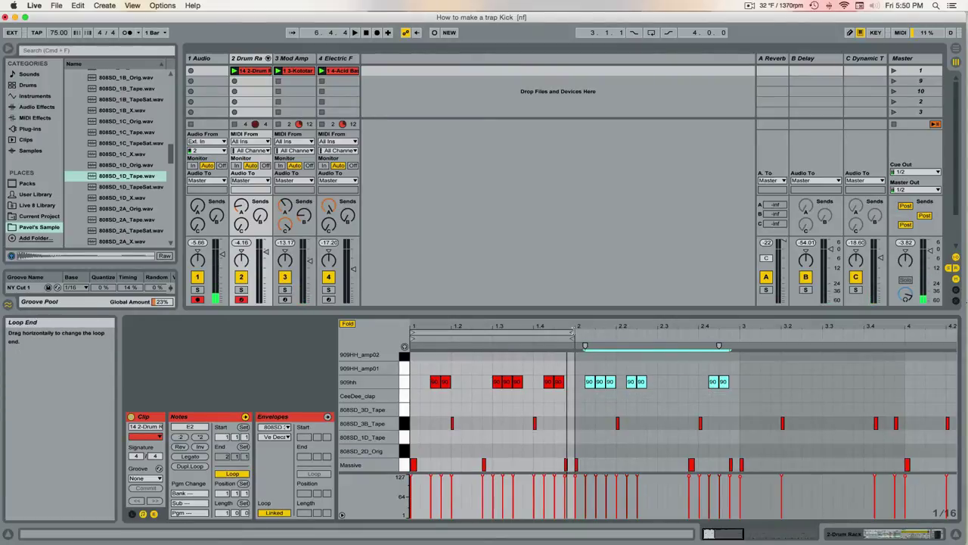
{"action": "left_click", "coordinate": [589, 332]}
{"action": "left_click_drag", "start_coordinate": [590, 331], "coordinate": [740, 331]}
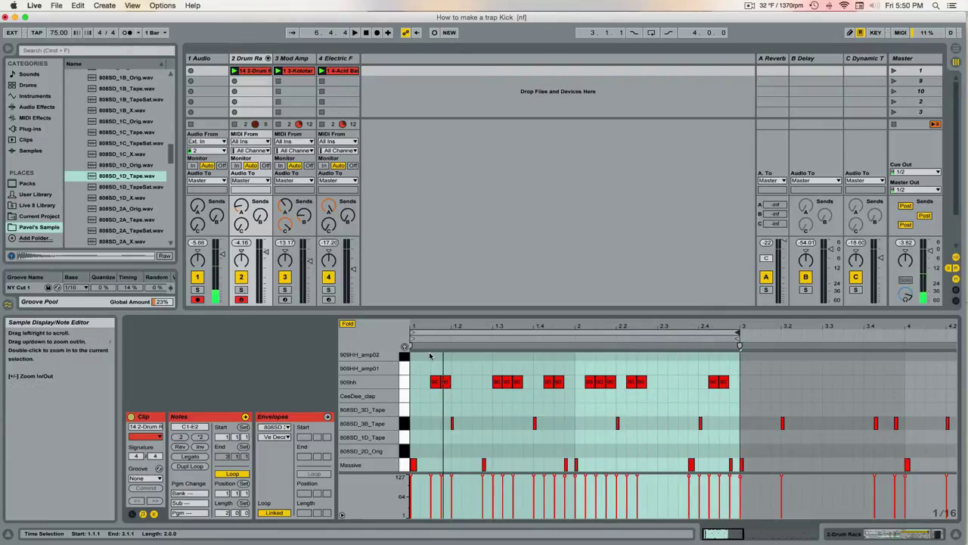
{"action": "key", "text": "space"}
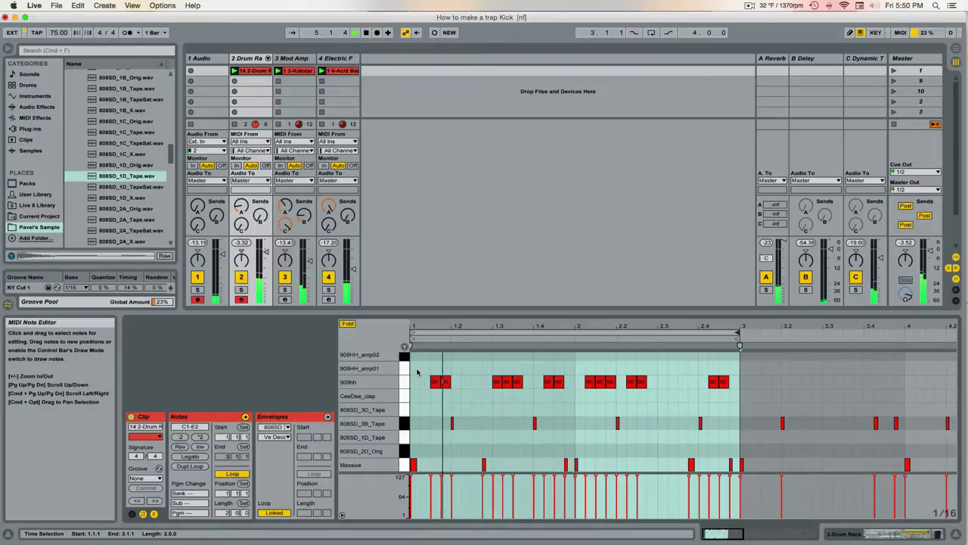
{"action": "key", "text": "space"}
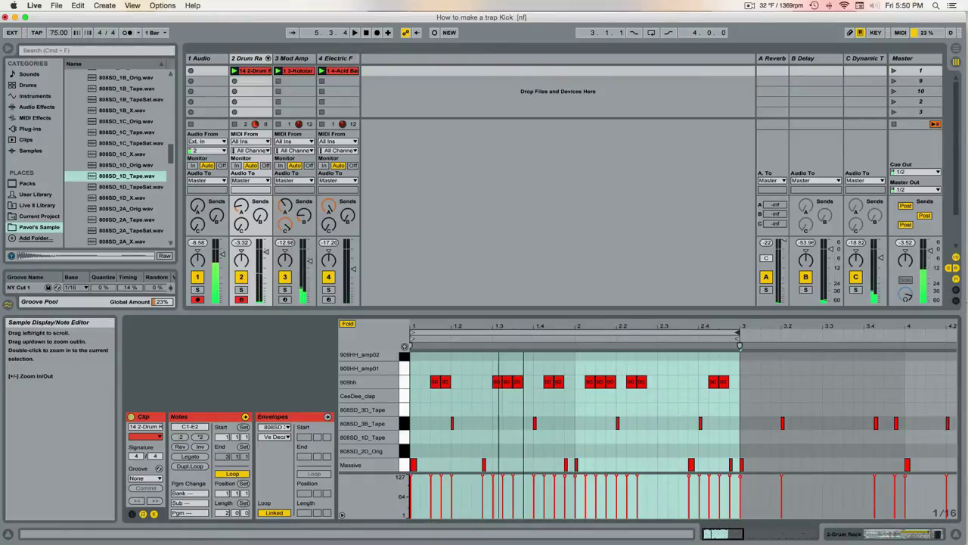
Duplicate the 909hh notes of bars 1 and 2 three times to fill bars 3 through 8.
{"action": "left_click_drag", "start_coordinate": [504, 326], "coordinate": [504, 269]}
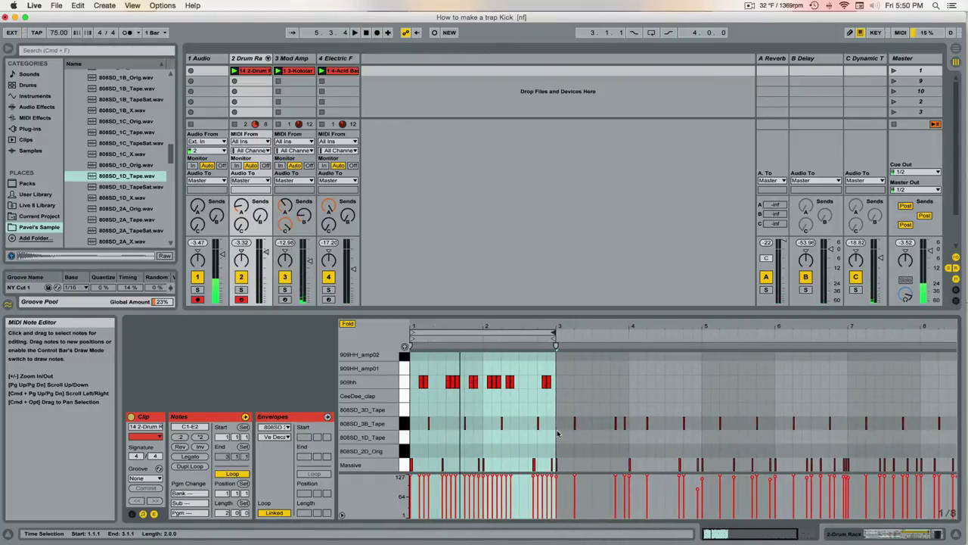
{"action": "left_click_drag", "start_coordinate": [564, 416], "coordinate": [957, 464]}
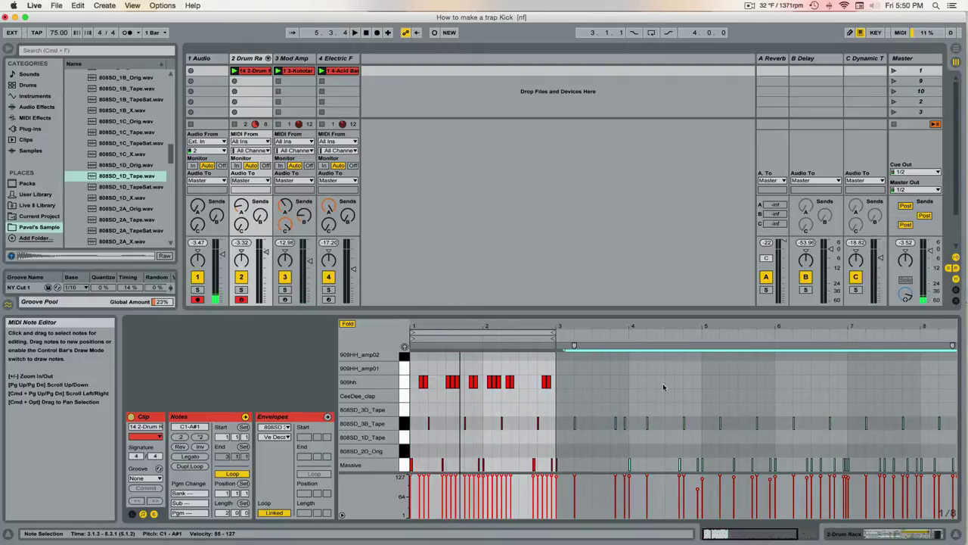
{"action": "left_click", "coordinate": [467, 375]}
{"action": "left_click_drag", "start_coordinate": [411, 380], "coordinate": [555, 390]}
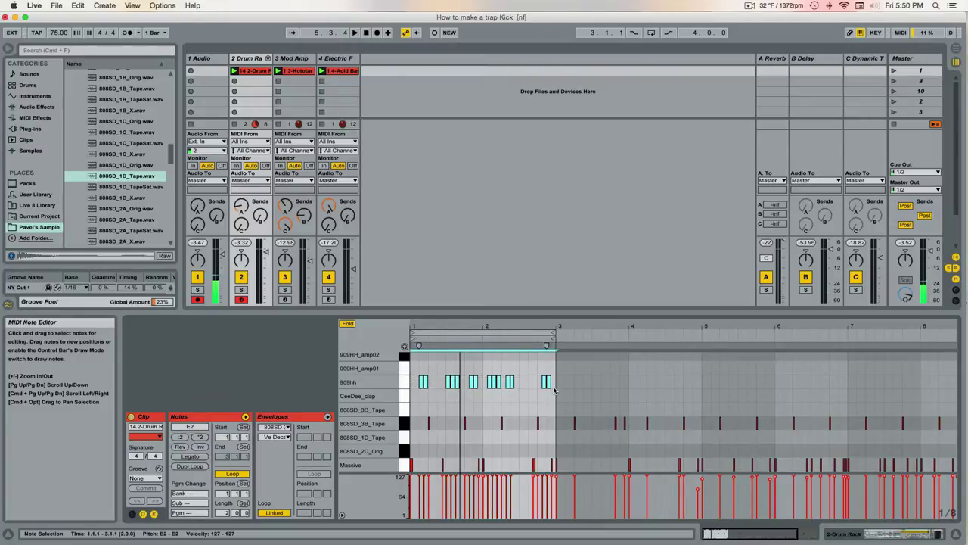
{"action": "key", "text": "super+d"}
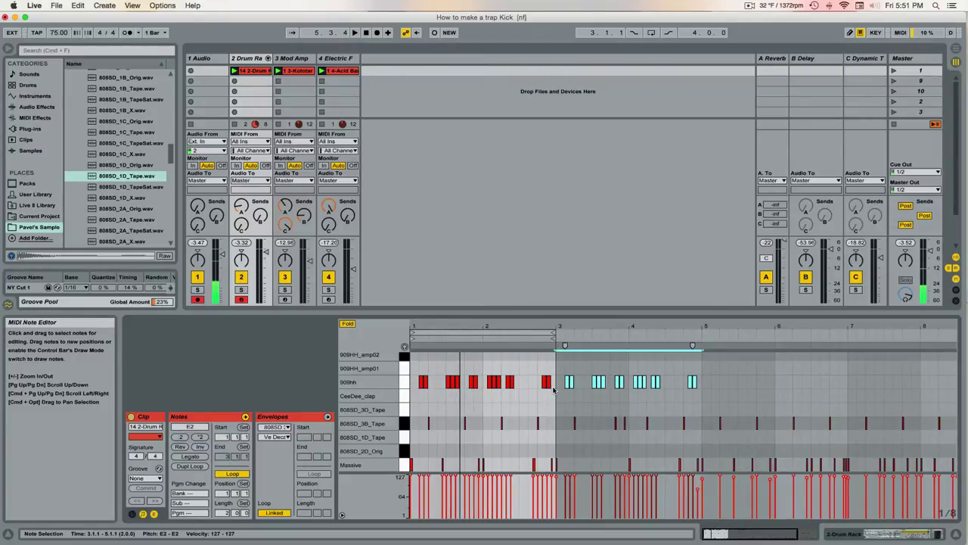
{"action": "key", "text": "super+d"}
{"action": "key", "text": "super+d"}
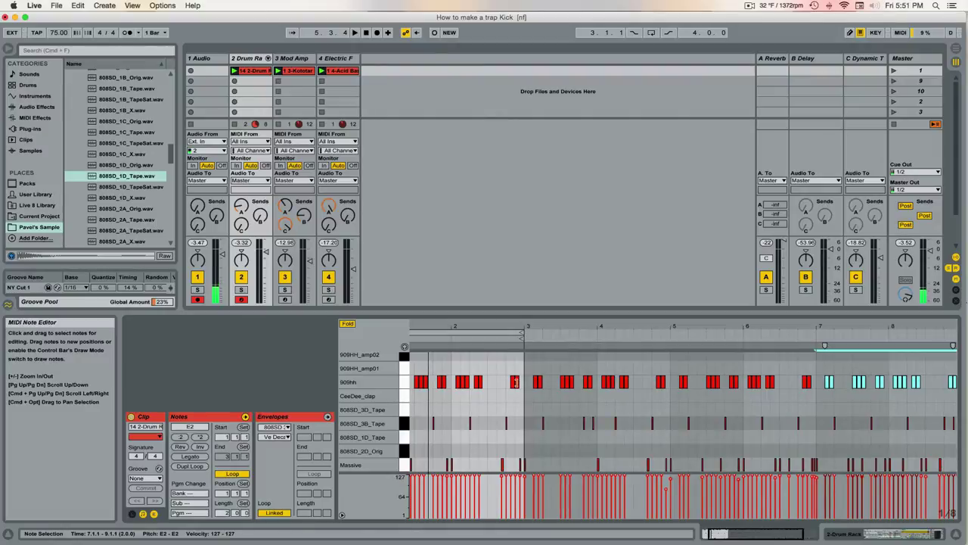
Extend the clip loop to eight bars, ending at bar 9, and play it.
{"action": "left_click_drag", "start_coordinate": [527, 372], "coordinate": [554, 393]}
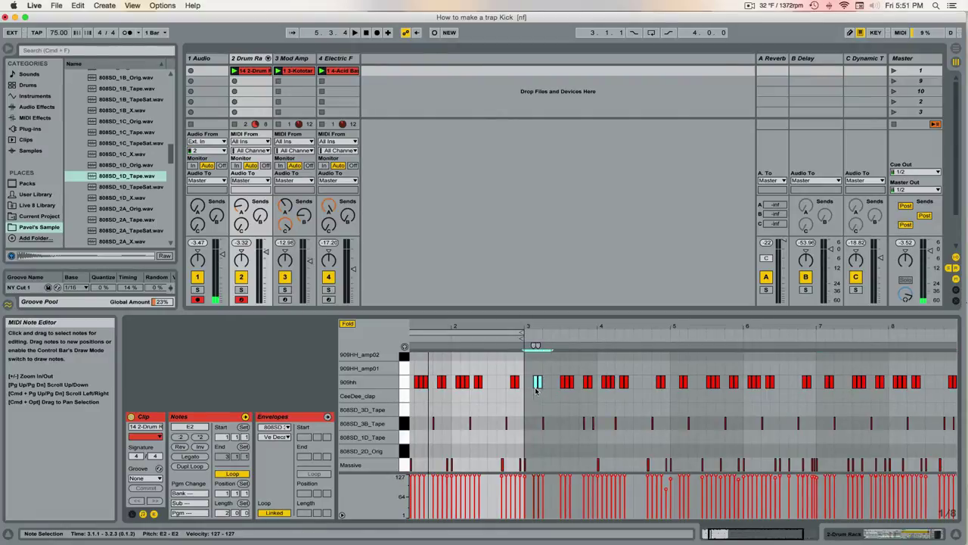
{"action": "scroll", "coordinate": [535, 390], "scroll_direction": "left", "scroll_amount": 3}
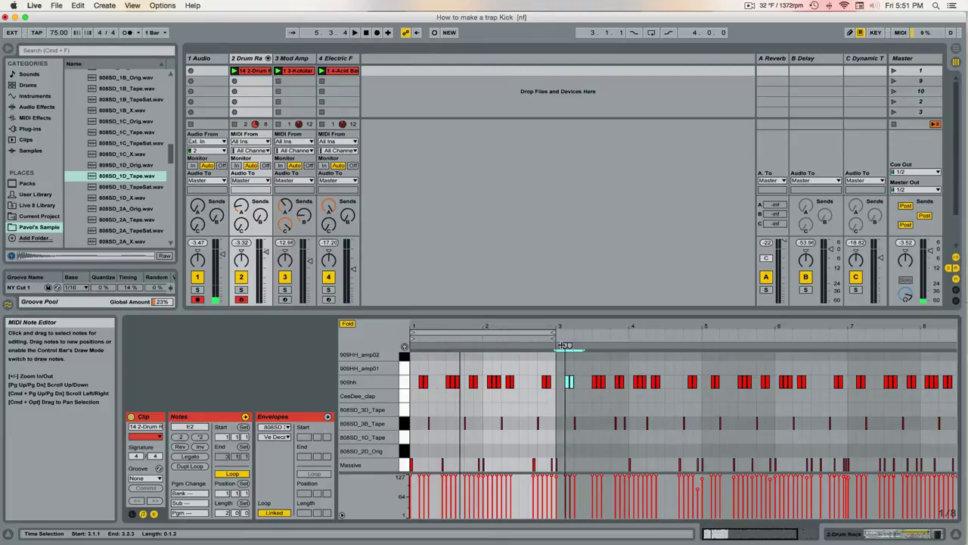
{"action": "left_click_drag", "start_coordinate": [560, 334], "coordinate": [857, 333]}
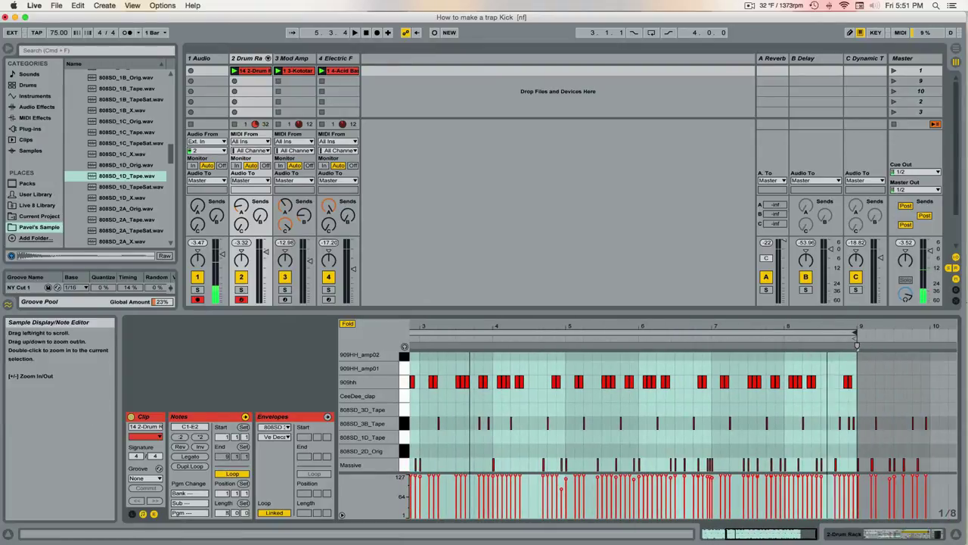
{"action": "double_click", "coordinate": [830, 325]}
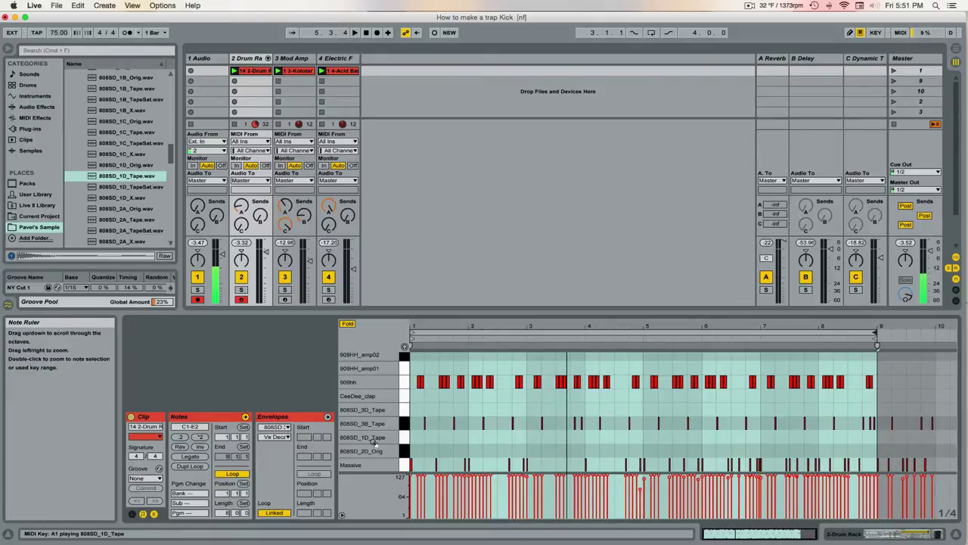
{"action": "key", "text": "space"}
{"action": "key", "text": "space"}
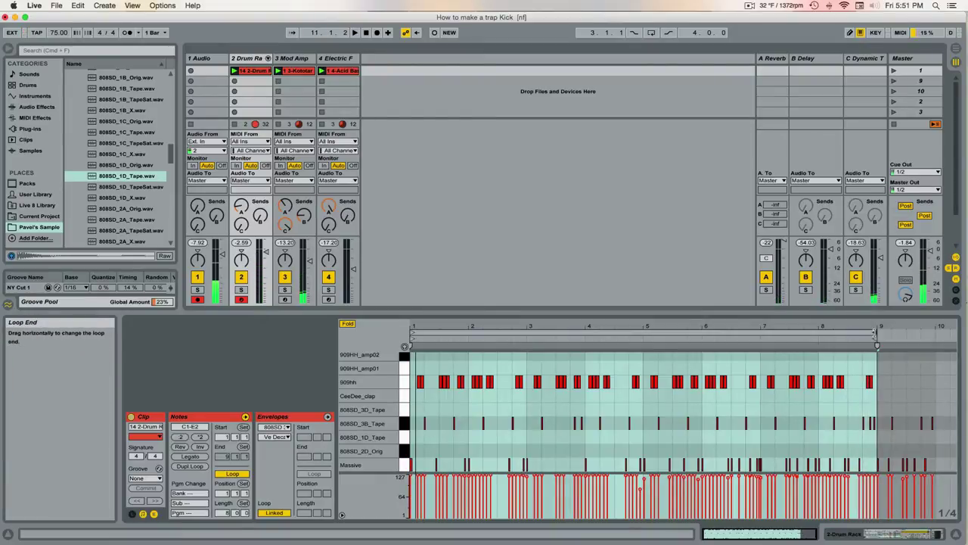
Extend the loop to nine bars, and fill bar 9 with duplicated 909hh notes from bars 7 and 8, deleting the excess past 10.1.1.
{"action": "left_click_drag", "start_coordinate": [880, 333], "coordinate": [939, 333]}
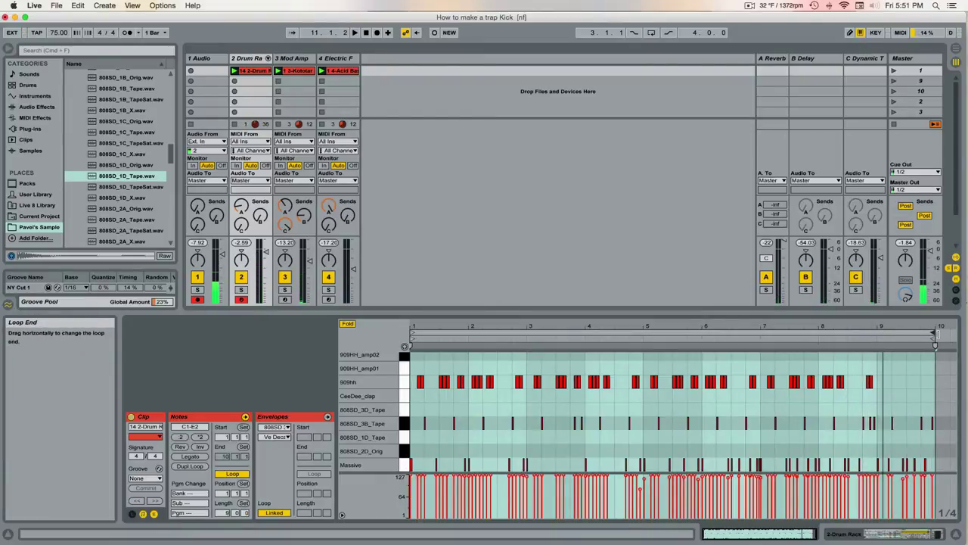
{"action": "double_click", "coordinate": [765, 382]}
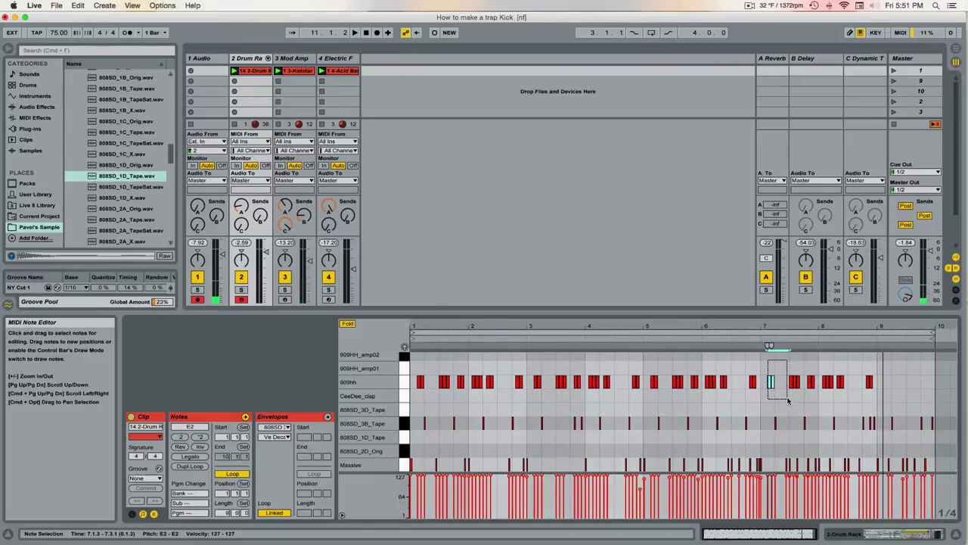
{"action": "left_click_drag", "start_coordinate": [788, 401], "coordinate": [961, 396]}
{"action": "key", "text": "super+d"}
{"action": "left_click", "coordinate": [908, 368]}
{"action": "key", "text": "Delete"}
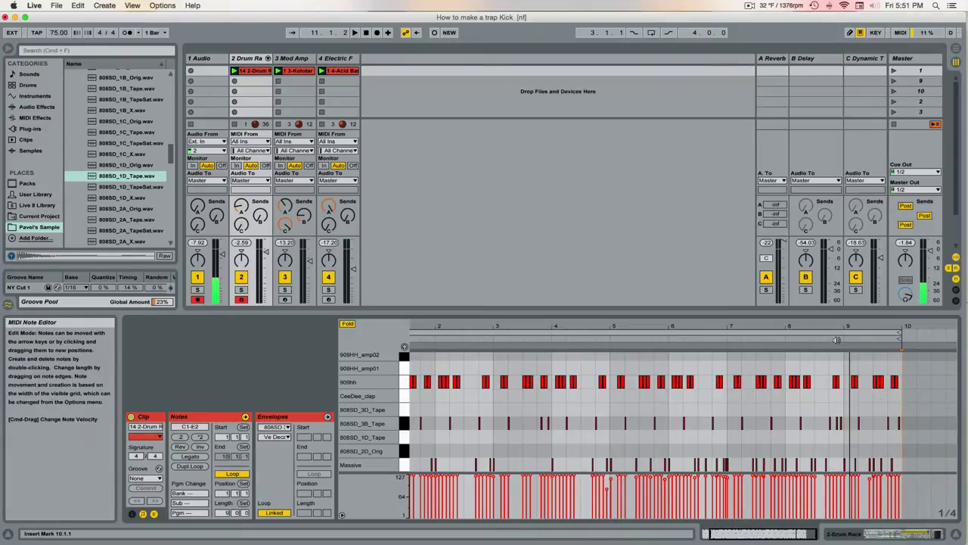
{"action": "left_click_drag", "start_coordinate": [737, 328], "coordinate": [704, 324]}
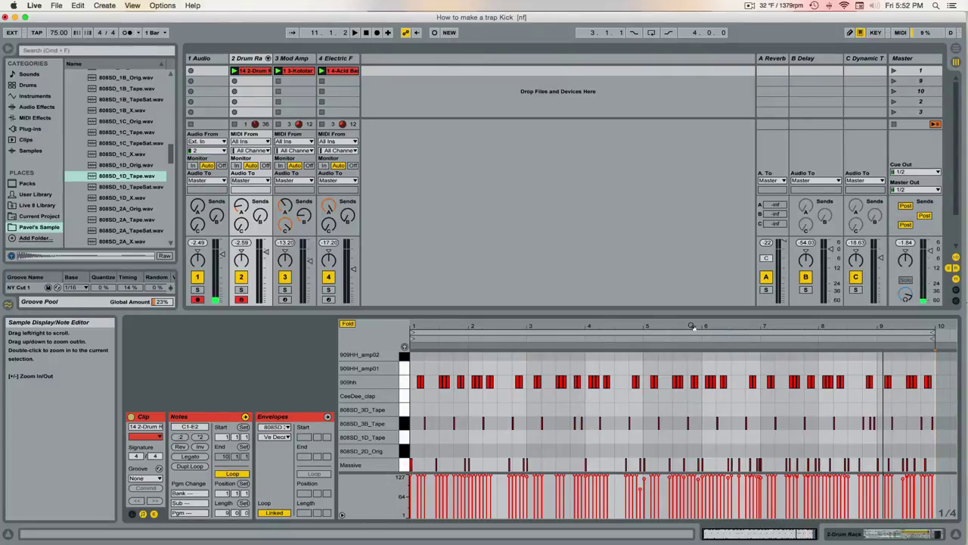
{"action": "key", "text": "space"}
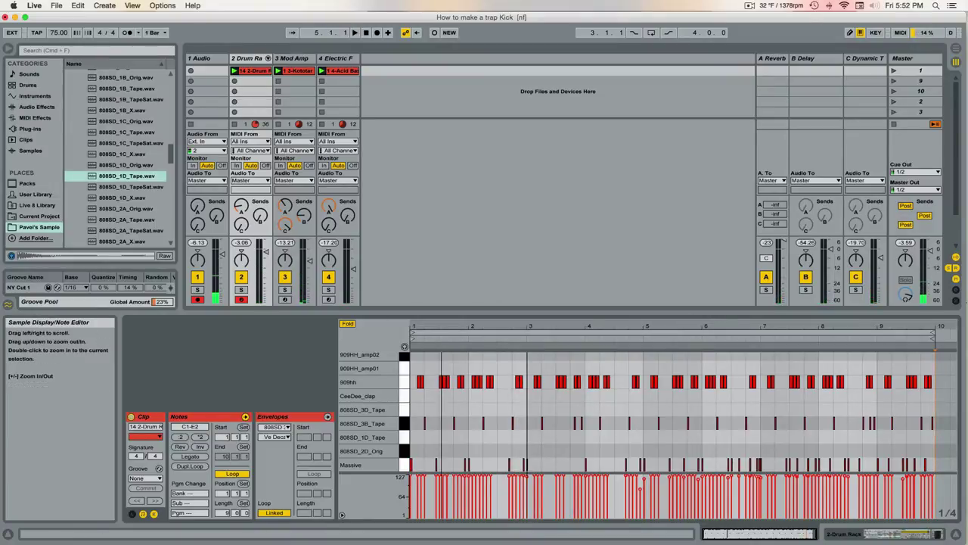
Narrow the clip loop to bar 3 only, from 3.1.1 to 4.1.1.
{"action": "left_click_drag", "start_coordinate": [442, 328], "coordinate": [443, 371]}
{"action": "left_click_drag", "start_coordinate": [662, 327], "coordinate": [661, 369]}
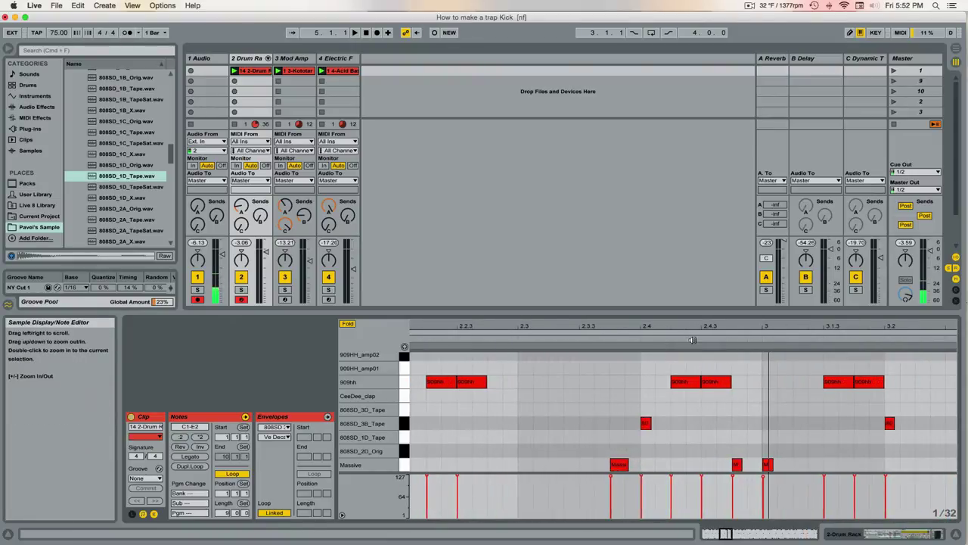
{"action": "left_click_drag", "start_coordinate": [692, 336], "coordinate": [589, 333]}
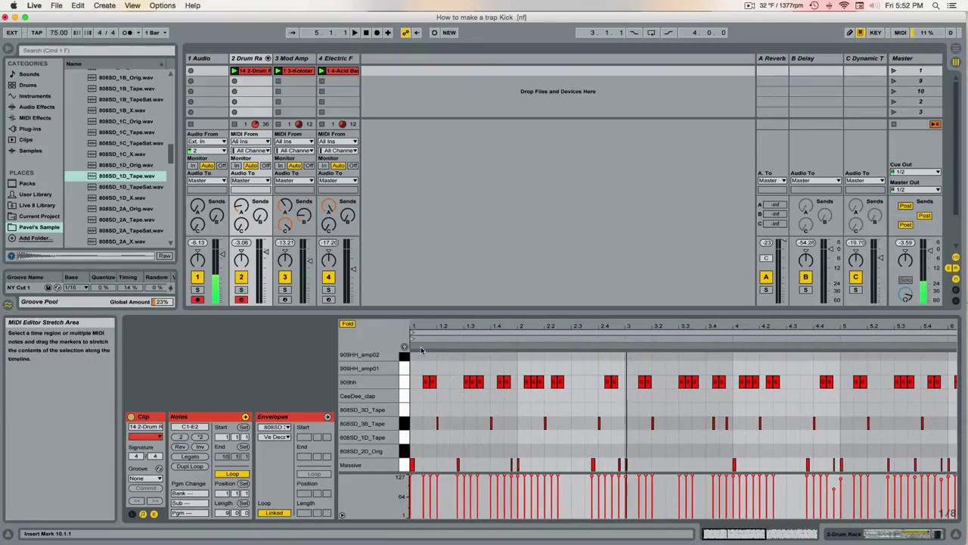
{"action": "left_click_drag", "start_coordinate": [431, 357], "coordinate": [625, 402]}
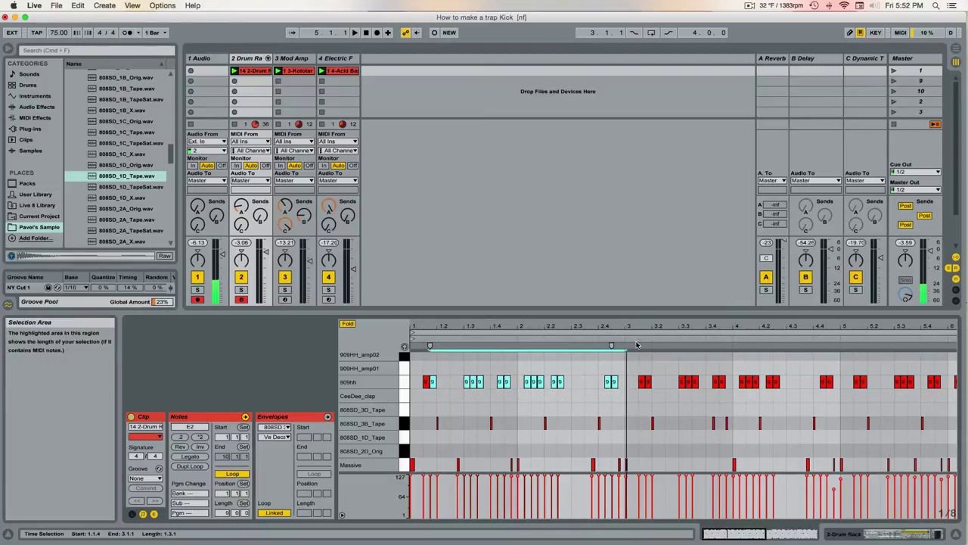
{"action": "mouse_move", "coordinate": [414, 333]}
{"action": "left_mouse_down"}
{"action": "mouse_move", "coordinate": [632, 333]}
{"action": "mouse_move", "coordinate": [634, 296]}
{"action": "left_mouse_up"}
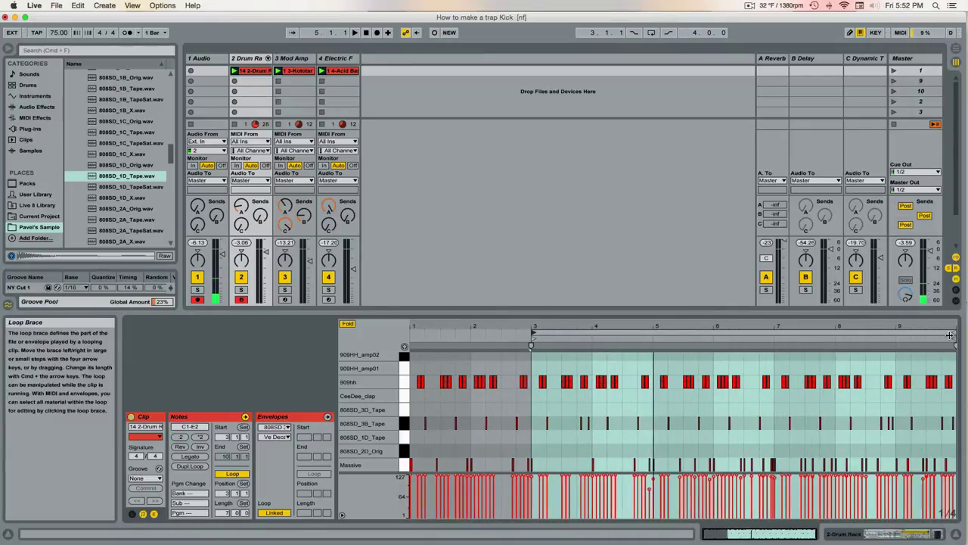
{"action": "mouse_move", "coordinate": [955, 346]}
{"action": "left_mouse_down"}
{"action": "mouse_move", "coordinate": [584, 350]}
{"action": "mouse_move", "coordinate": [594, 351]}
{"action": "mouse_move", "coordinate": [570, 332]}
{"action": "mouse_move", "coordinate": [570, 386]}
{"action": "left_mouse_up"}
{"action": "scroll", "coordinate": [600, 372], "scroll_direction": "left", "scroll_amount": 4}
{"action": "scroll", "coordinate": [891, 397], "scroll_direction": "left", "scroll_amount": 1}
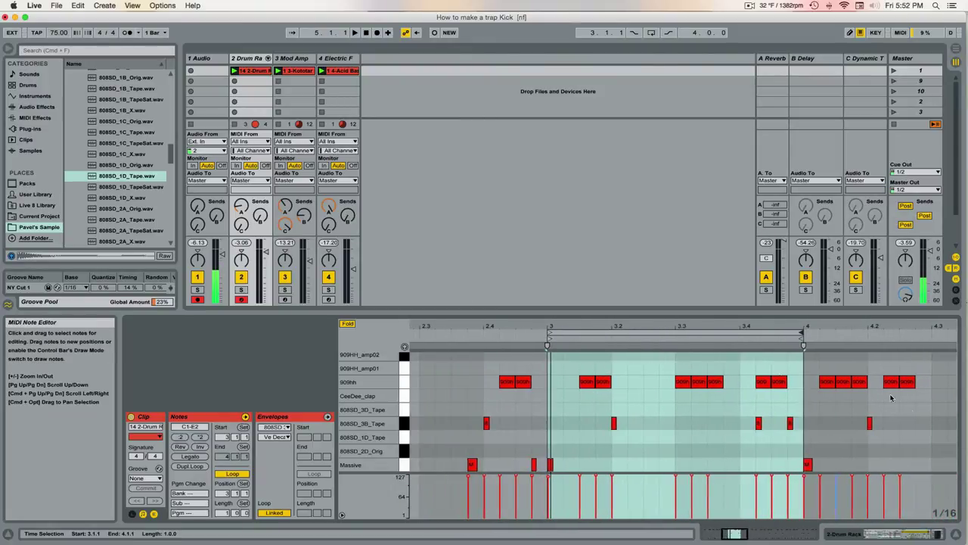
{"action": "double_click", "coordinate": [718, 350]}
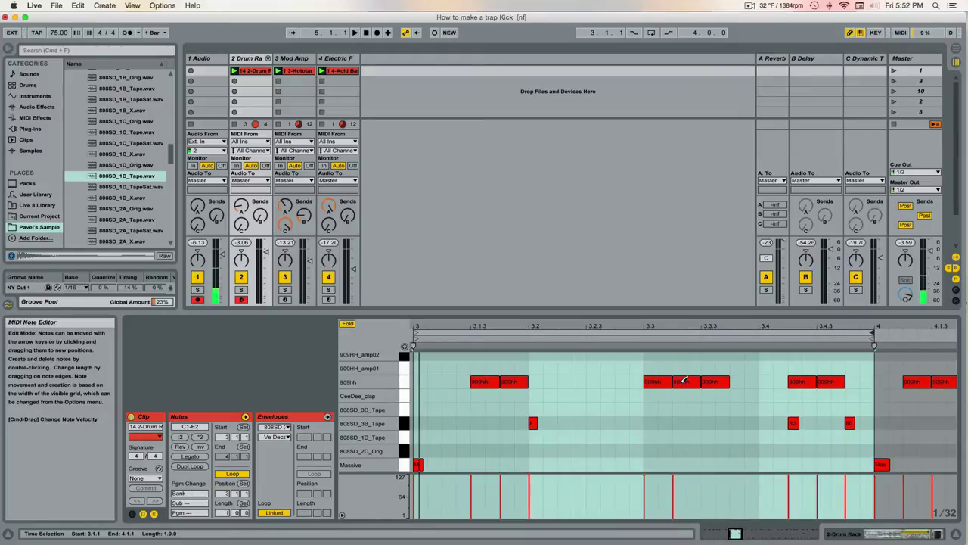
In Draw Mode, fill the 909hh row from 3.3.2 up to 3.4.2 with 1/32 hits and play the bar 3 loop.
{"action": "left_click_drag", "start_coordinate": [683, 382], "coordinate": [723, 381]}
{"action": "left_click_drag", "start_coordinate": [709, 328], "coordinate": [708, 314]}
{"action": "key", "text": "space"}
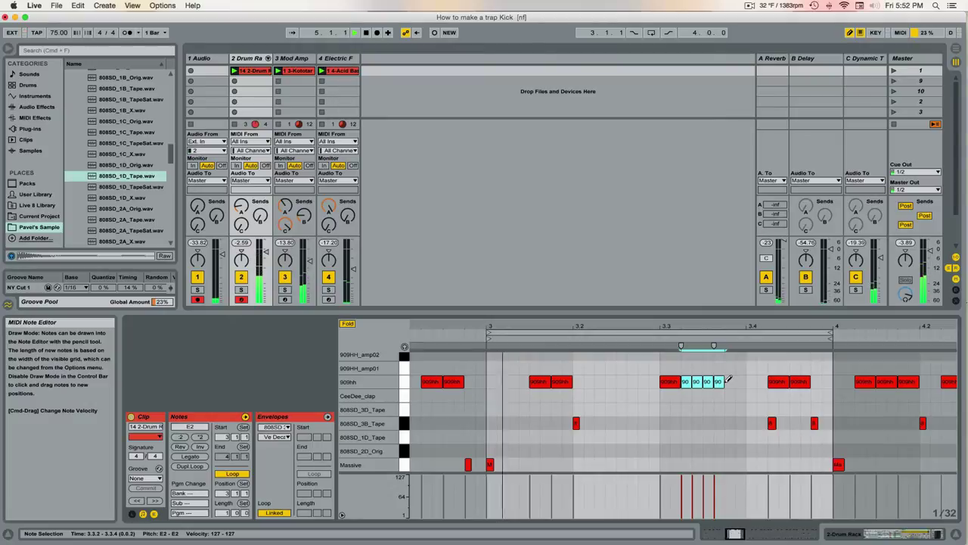
{"action": "left_click", "coordinate": [730, 382]}
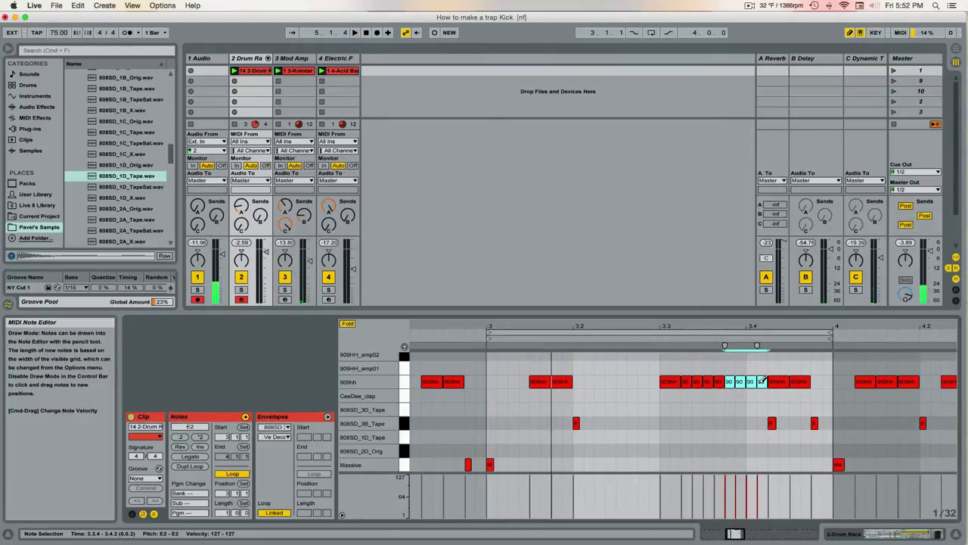
Erase the 909hh hits at 3.4.2 and 3.4.3, trying single 1/32 hits in their place and removing them again.
{"action": "left_click", "coordinate": [781, 382]}
{"action": "left_click", "coordinate": [800, 383]}
{"action": "left_click", "coordinate": [773, 382]}
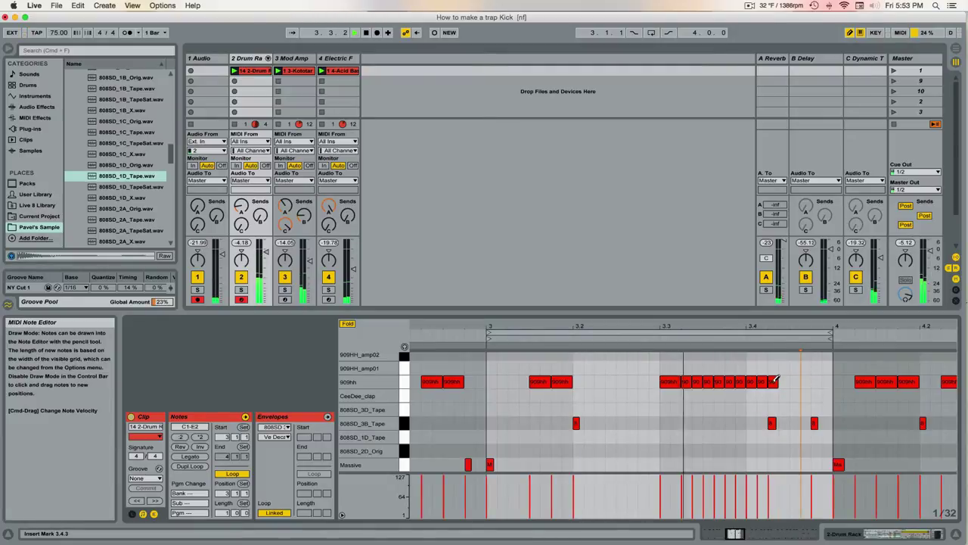
{"action": "left_click", "coordinate": [774, 382]}
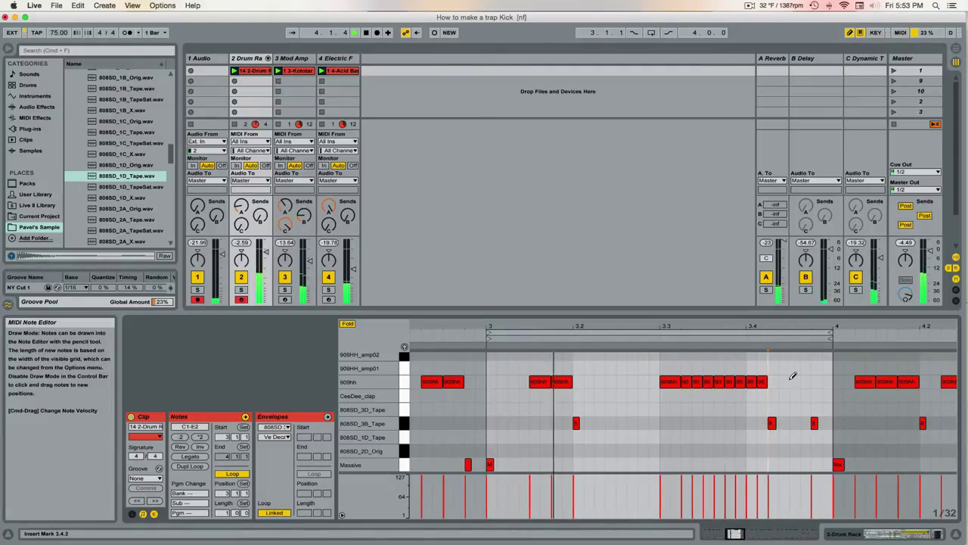
{"action": "left_click", "coordinate": [783, 381]}
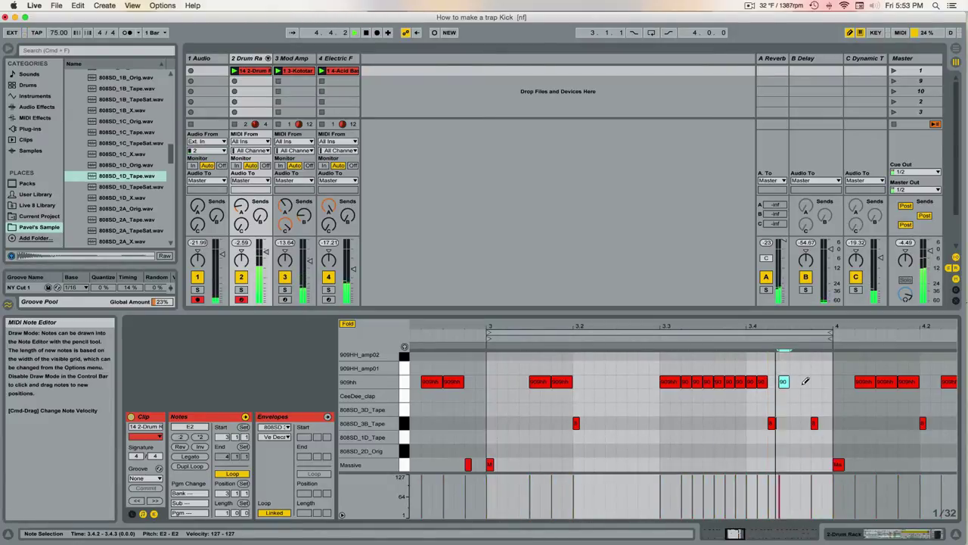
{"action": "left_click", "coordinate": [784, 381]}
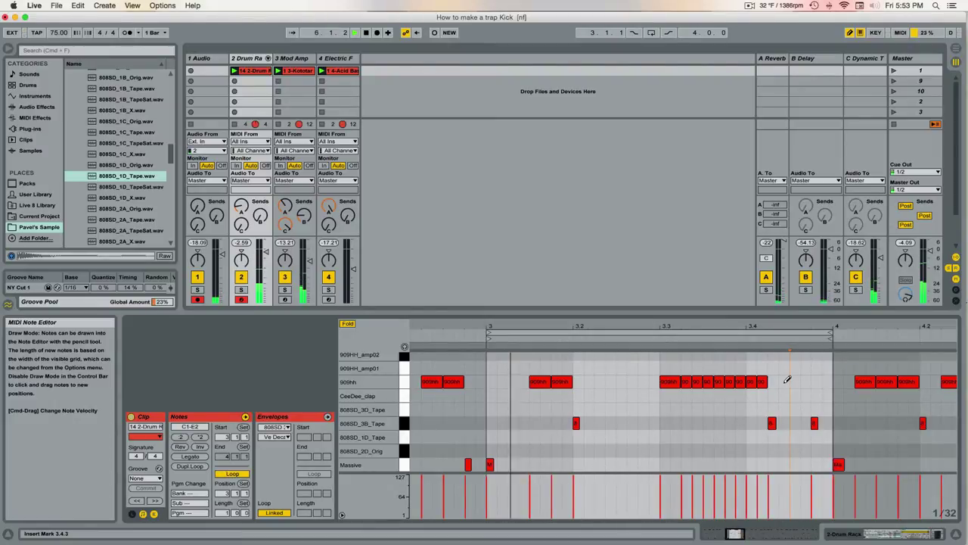
Stop playback and move the one-bar loop to bar 4, from 4.1.1 to 5.1.1.
{"action": "left_click", "coordinate": [607, 331]}
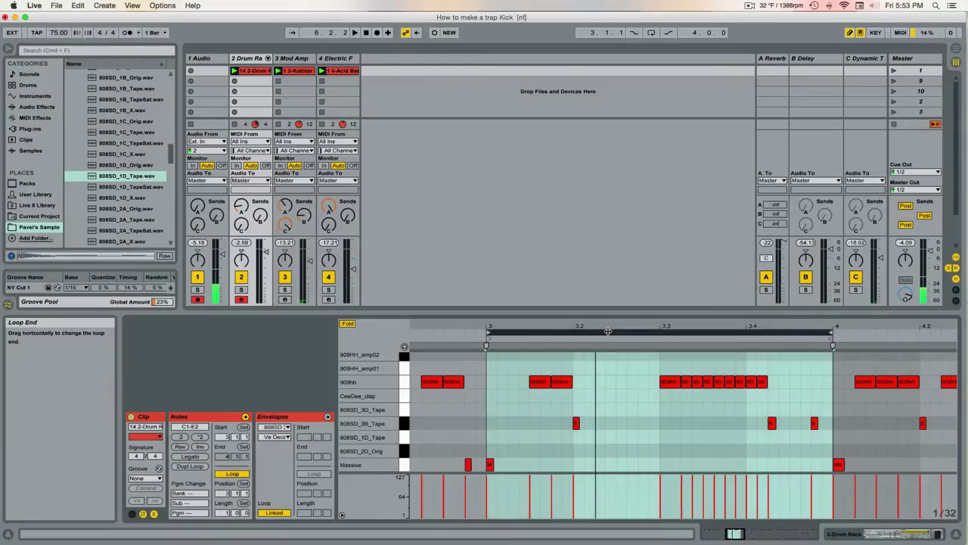
{"action": "left_click_drag", "start_coordinate": [609, 331], "coordinate": [889, 355]}
{"action": "scroll", "coordinate": [888, 356], "scroll_direction": "right", "scroll_amount": 8}
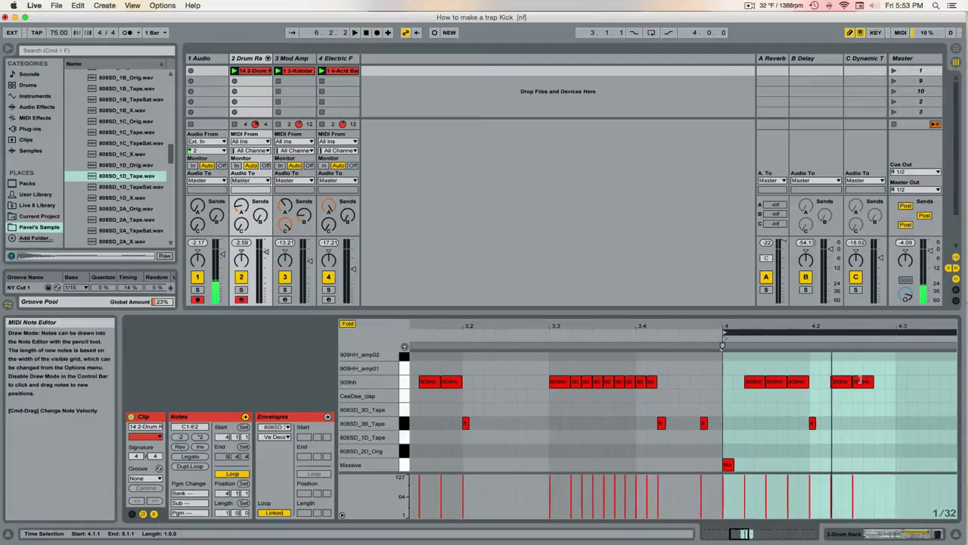
{"action": "scroll", "coordinate": [745, 368], "scroll_direction": "right", "scroll_amount": 2}
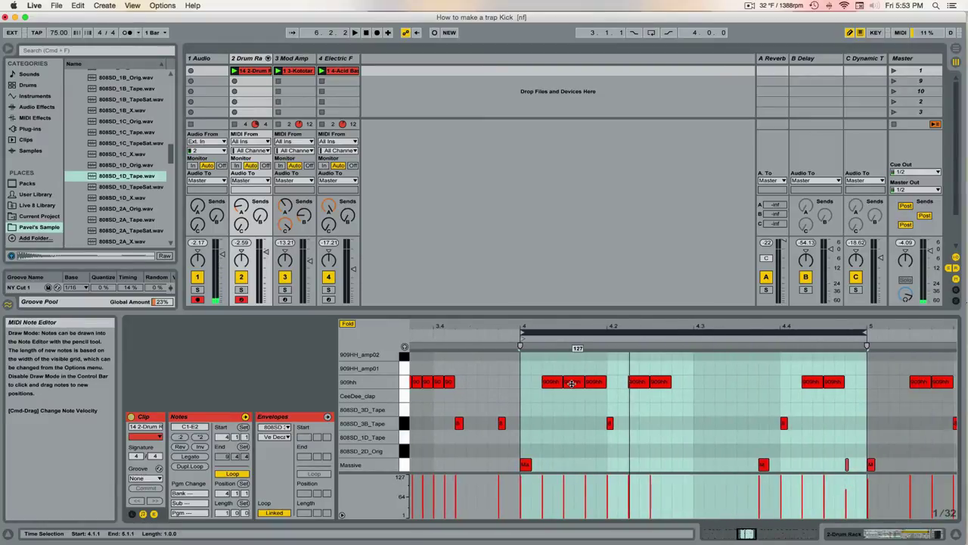
Replace the 909hh hits between 4.1.3 and 4.2.1 with three 1/16T hits, after trying a 1/32T roll there.
{"action": "mouse_move", "coordinate": [573, 380]}
{"action": "left_mouse_down"}
{"action": "mouse_move", "coordinate": [595, 380]}
{"action": "mouse_move", "coordinate": [572, 380]}
{"action": "left_mouse_up"}
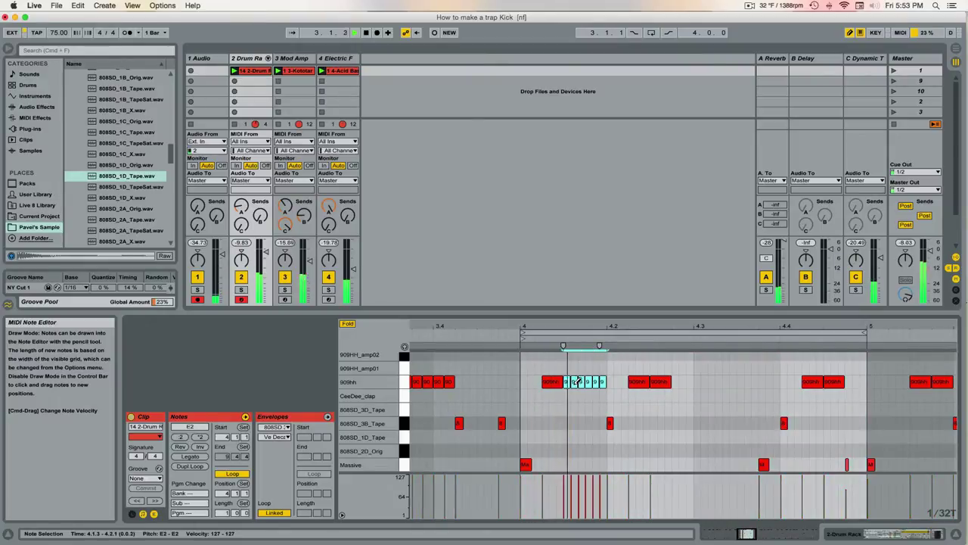
{"action": "key", "text": "super+z"}
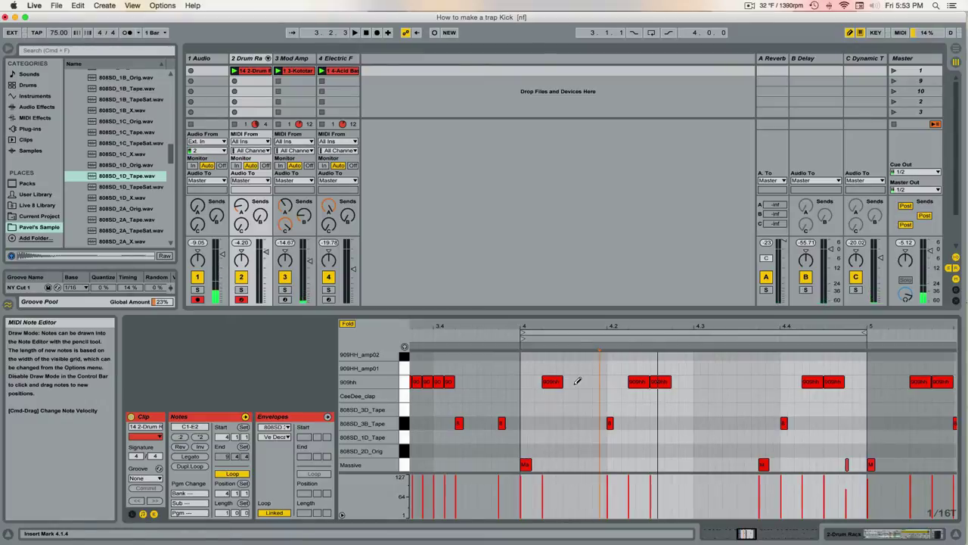
{"action": "left_click_drag", "start_coordinate": [577, 381], "coordinate": [593, 381]}
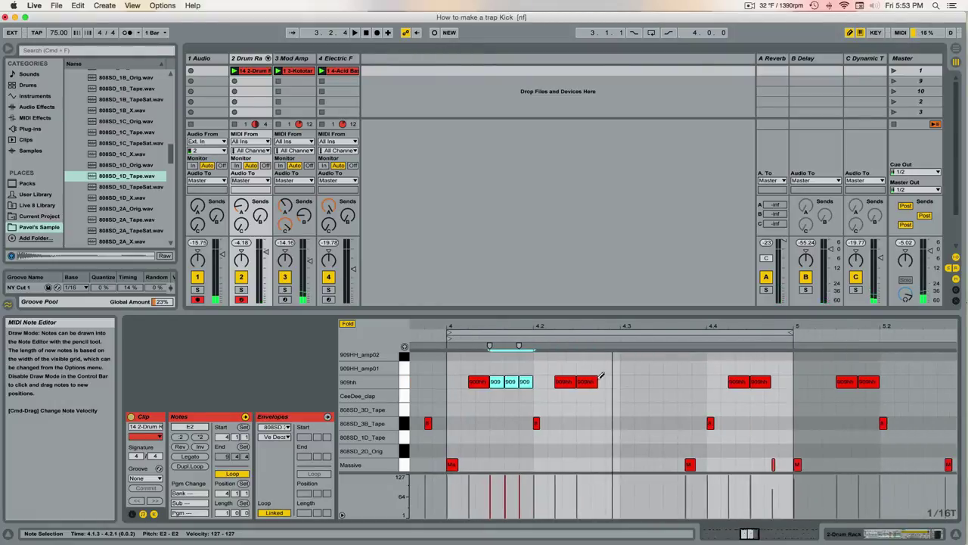
Try 1/16T hits in place of the 909hh hit at 4.2.3, and undo them.
{"action": "left_click", "coordinate": [596, 381]}
{"action": "left_click", "coordinate": [596, 381]}
{"action": "left_click", "coordinate": [586, 381]}
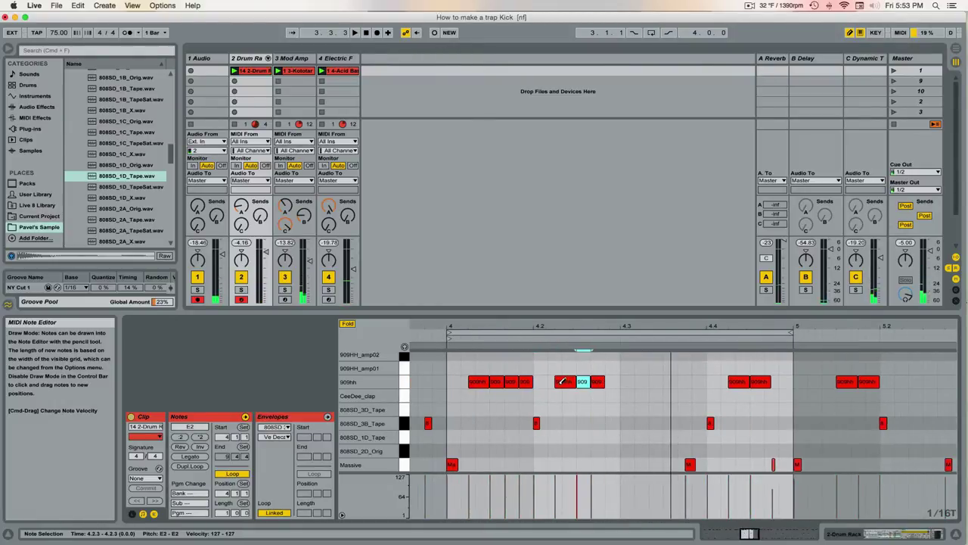
{"action": "key", "text": "super+z"}
{"action": "key", "text": "super+z"}
{"action": "key", "text": "super+z"}
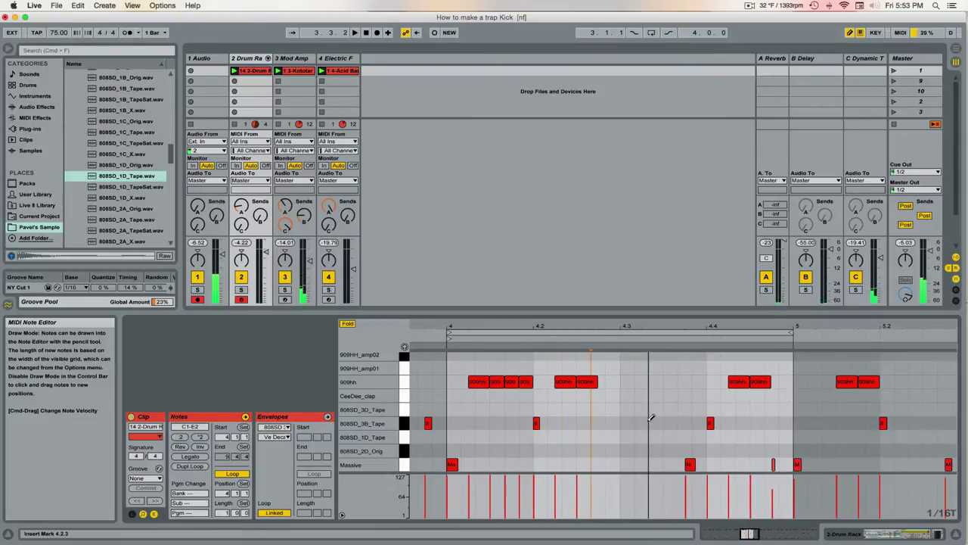
Replace the 909hh hits after 4.4 with two 1/16T hits followed by two 1/32 hits from 4.4.3.
{"action": "scroll", "coordinate": [655, 410], "scroll_direction": "right", "scroll_amount": 3}
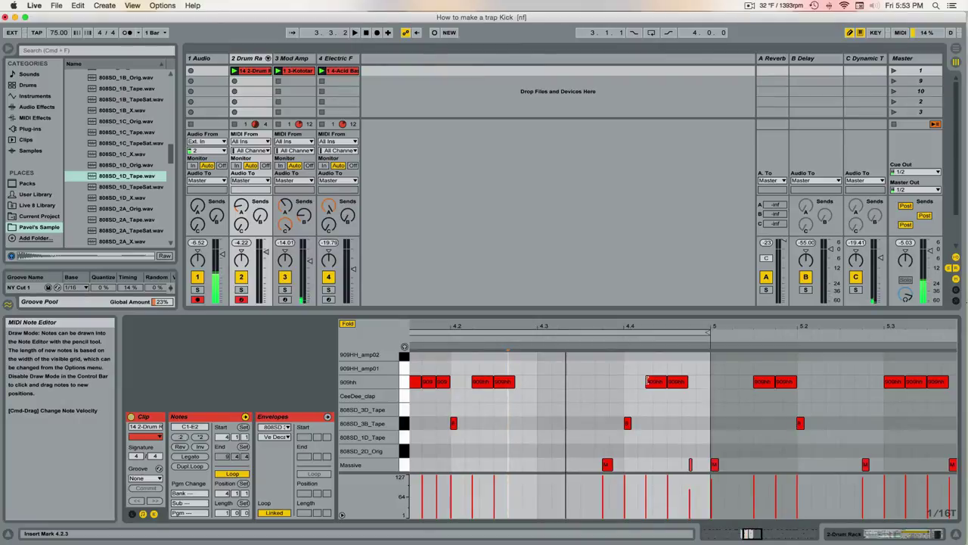
{"action": "left_click", "coordinate": [655, 381]}
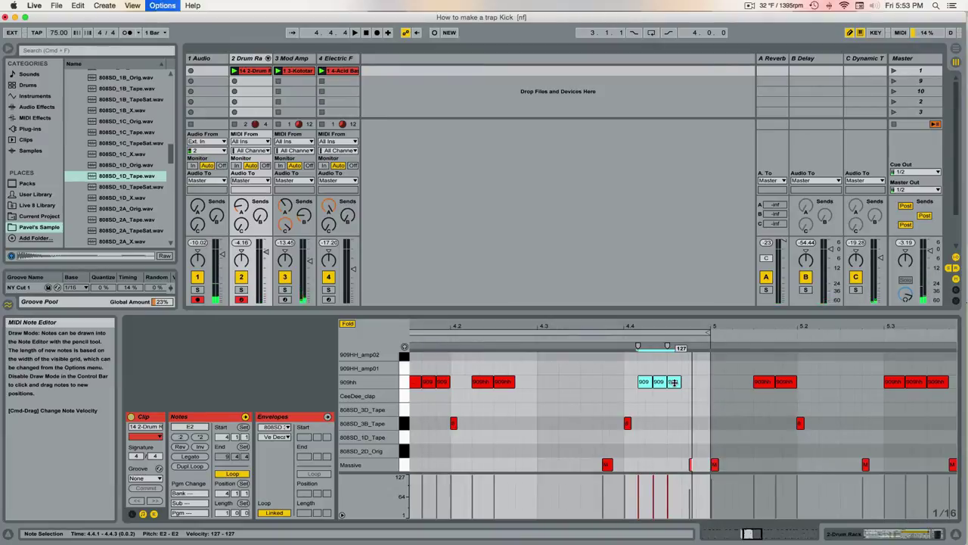
{"action": "left_click", "coordinate": [673, 382]}
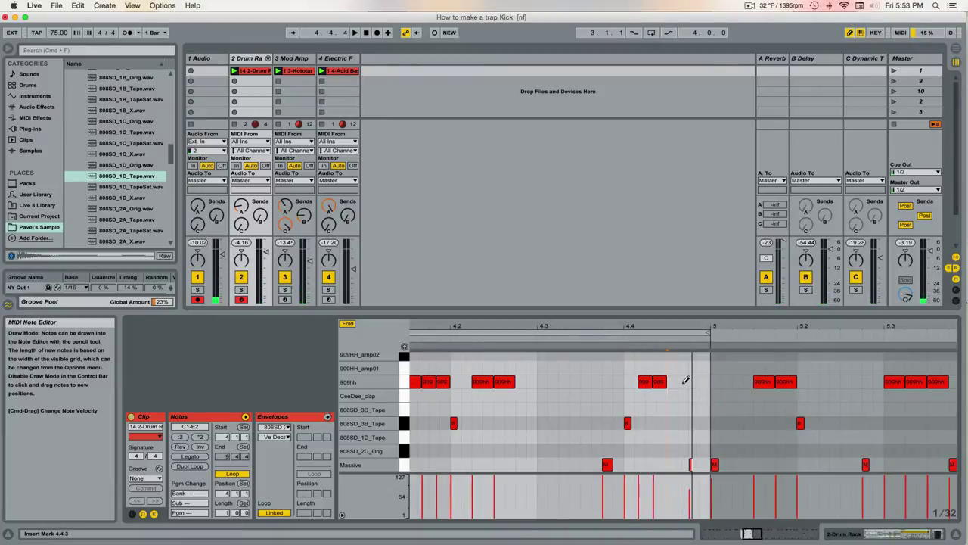
{"action": "left_click", "coordinate": [683, 381]}
{"action": "left_click", "coordinate": [674, 381]}
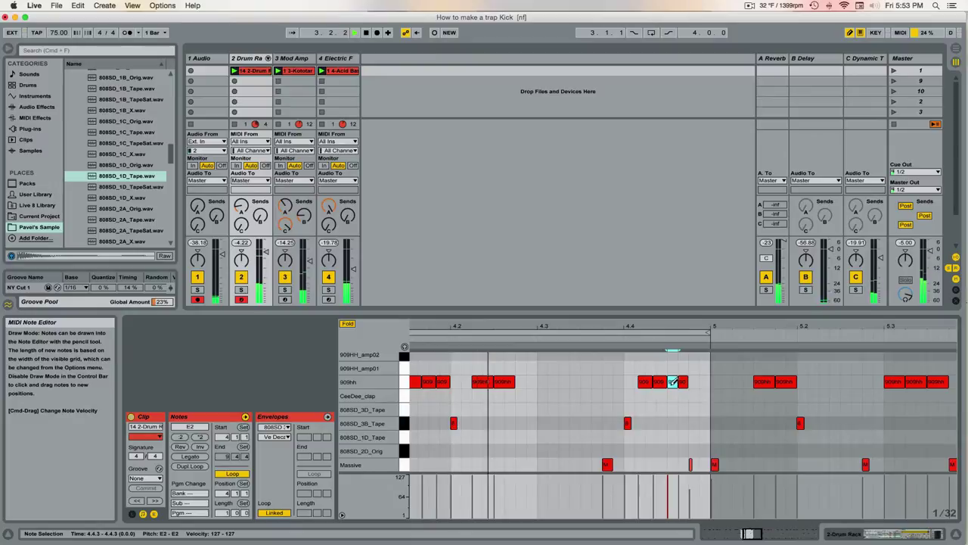
Try extending the 909hh roll with 1/32 hits up to 5.1.1, thin it out, and undo the edits made after 4.4.
{"action": "scroll", "coordinate": [674, 382], "scroll_direction": "left", "scroll_amount": 3}
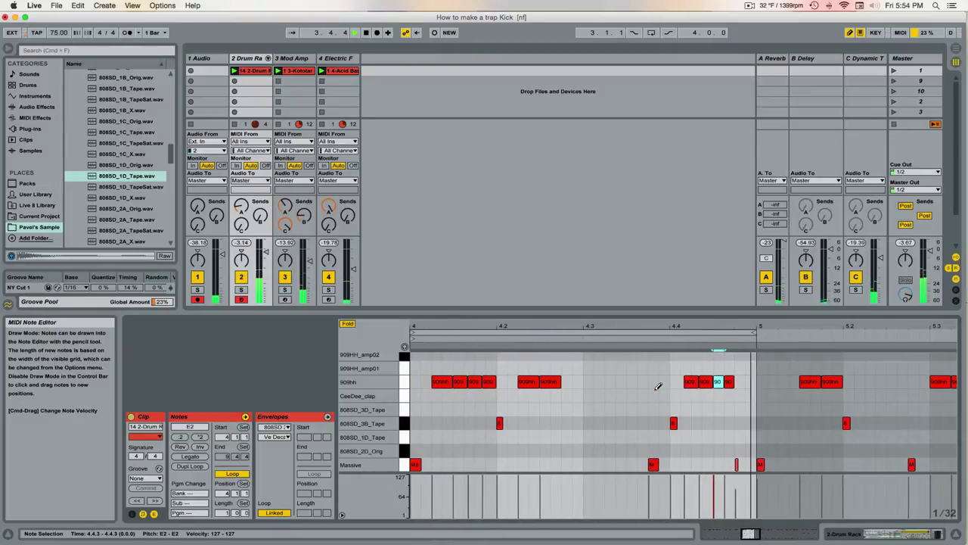
{"action": "left_click_drag", "start_coordinate": [735, 382], "coordinate": [751, 380]}
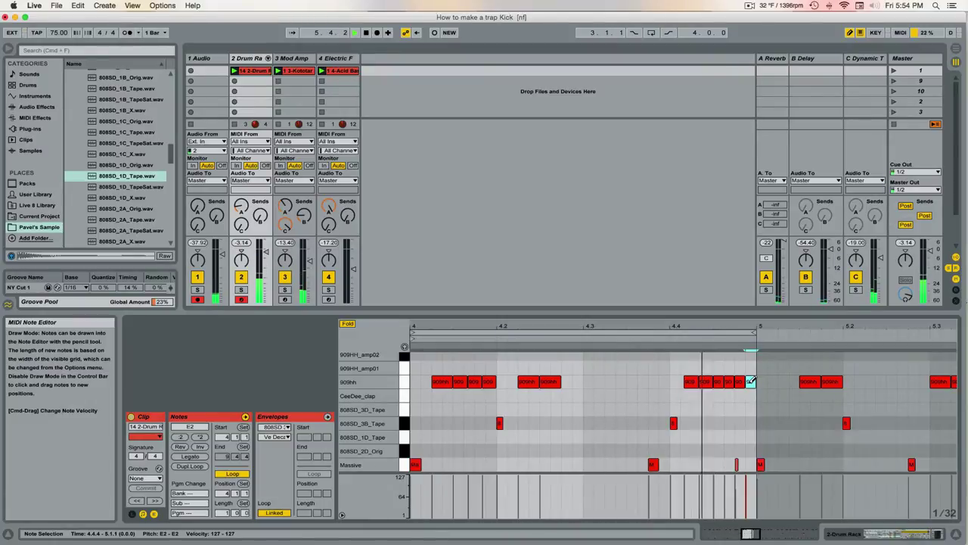
{"action": "left_click", "coordinate": [752, 382]}
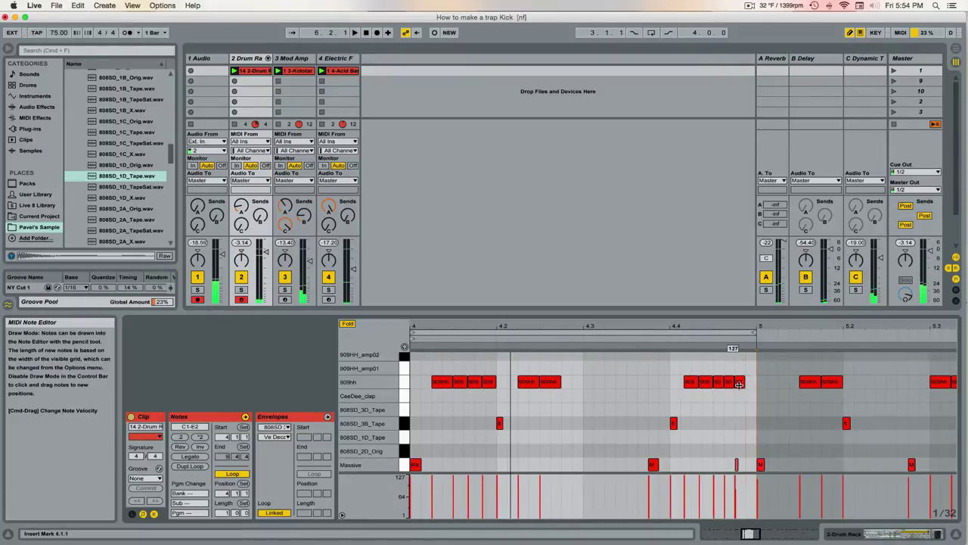
{"action": "left_click", "coordinate": [740, 382]}
{"action": "left_click", "coordinate": [720, 382]}
{"action": "key", "text": "super+z"}
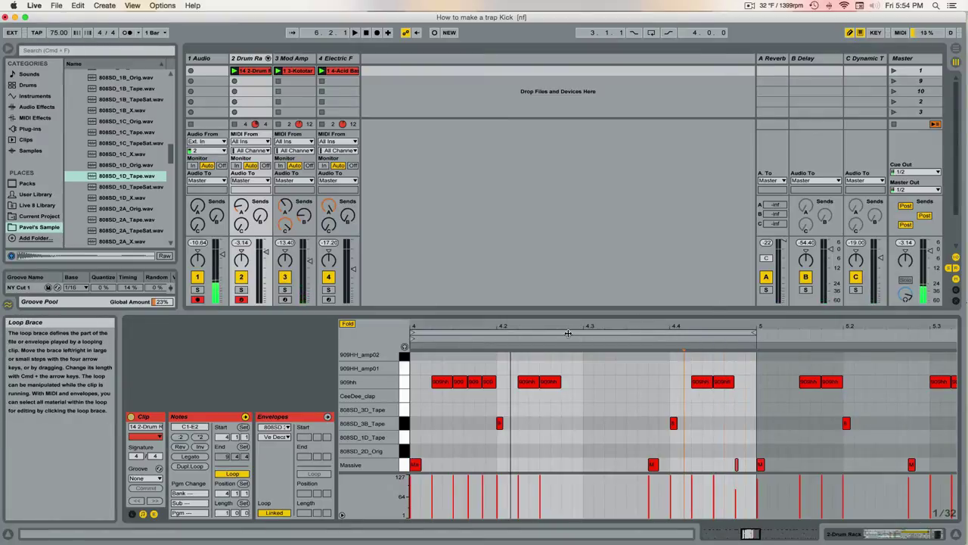
Move the one-bar loop to bar 5, replace the three 909hh hits from 5.3.1 with six 1/32 hits, and play the loop.
{"action": "left_click_drag", "start_coordinate": [567, 333], "coordinate": [915, 337]}
{"action": "scroll", "coordinate": [854, 366], "scroll_direction": "right", "scroll_amount": 5}
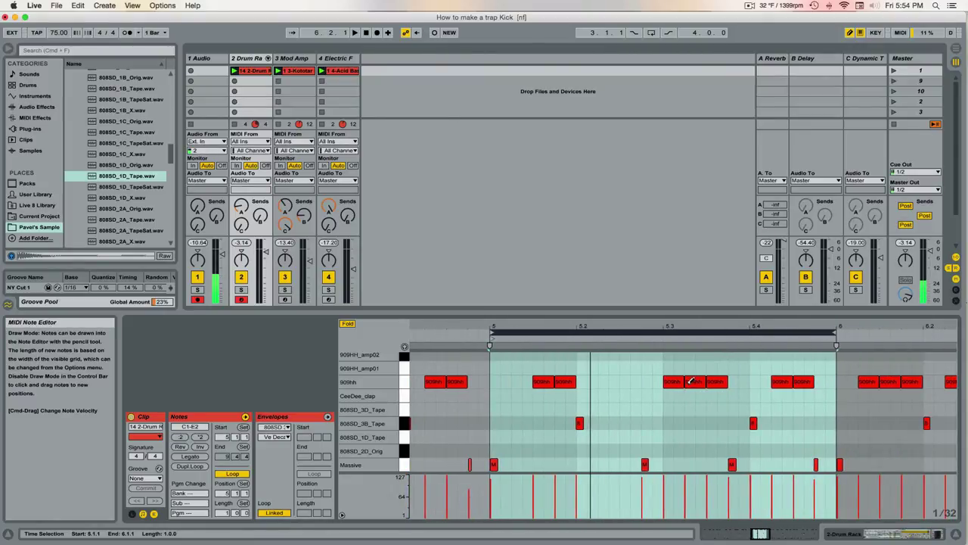
{"action": "left_click_drag", "start_coordinate": [670, 381], "coordinate": [726, 382]}
{"action": "left_click", "coordinate": [733, 382]}
{"action": "key", "text": "space"}
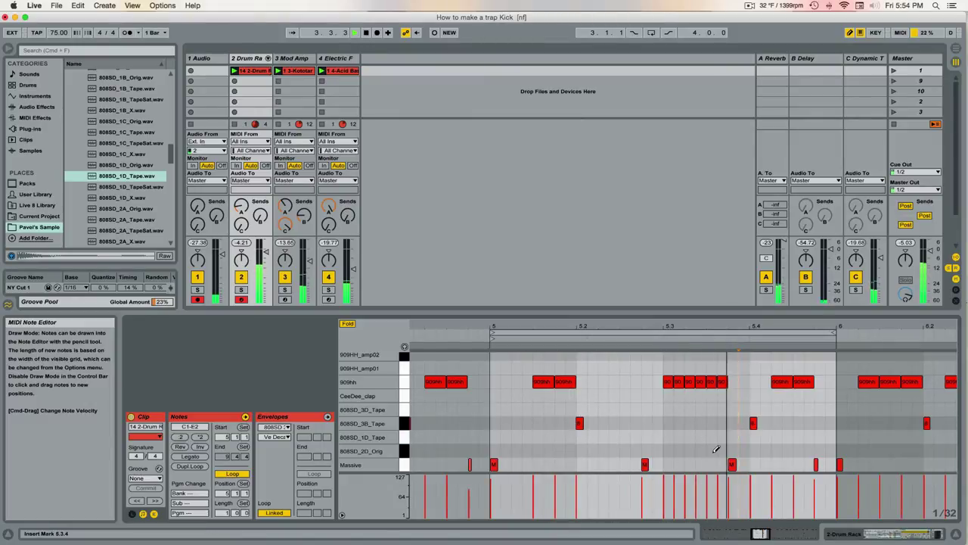
Add two 1/32 hits to the 909hh row from 5.3.4 to 5.4.1 and two more from 5.4.4 to 6.1.1.
{"action": "left_click", "coordinate": [735, 381]}
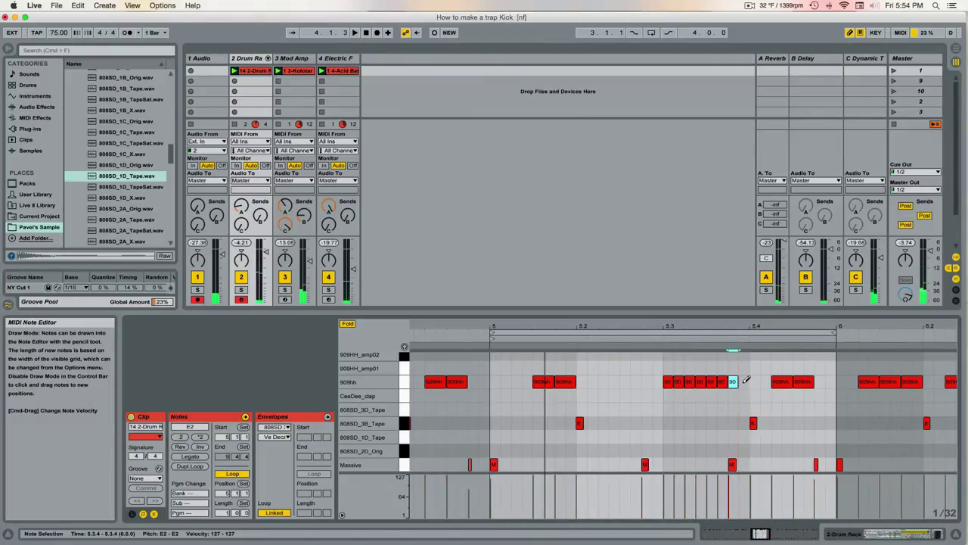
{"action": "left_click", "coordinate": [745, 380]}
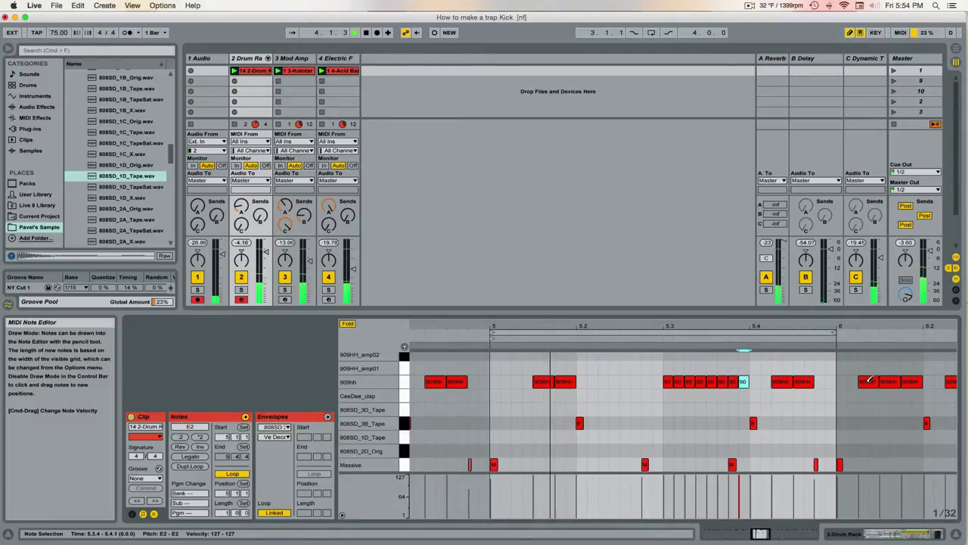
{"action": "left_click", "coordinate": [820, 381]}
{"action": "left_click", "coordinate": [830, 381]}
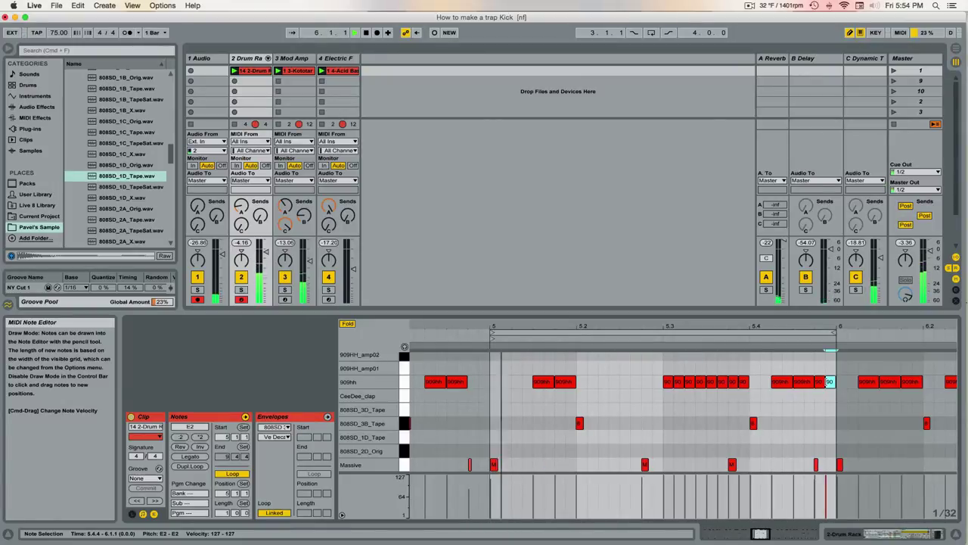
Move the one-bar loop to bar 6 and draw 1/32 909hh hits, four starting at 6.3.1 and three ending at 6.4.1.
{"action": "left_click_drag", "start_coordinate": [631, 333], "coordinate": [907, 330]}
{"action": "scroll", "coordinate": [802, 388], "scroll_direction": "right", "scroll_amount": 5}
{"action": "scroll", "coordinate": [760, 393], "scroll_direction": "right", "scroll_amount": 3}
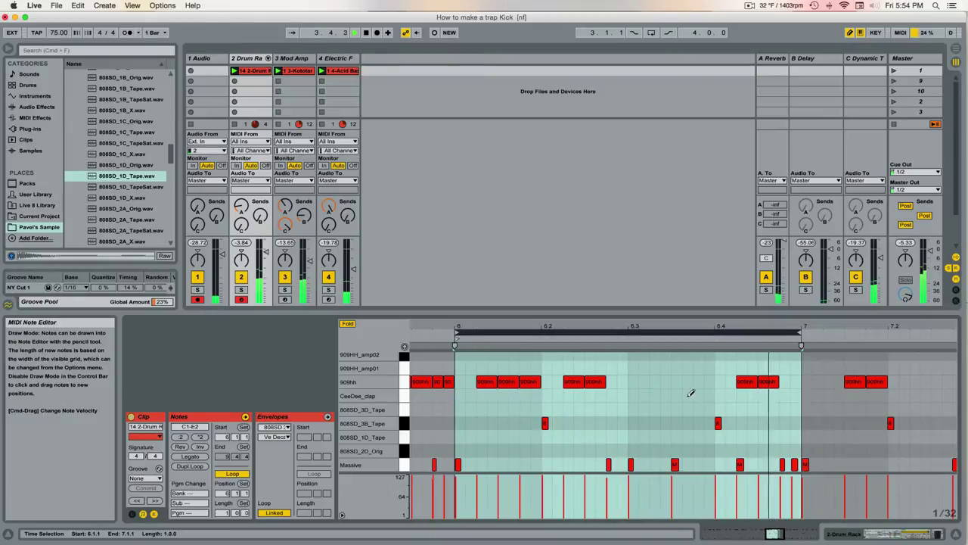
{"action": "left_click", "coordinate": [645, 382]}
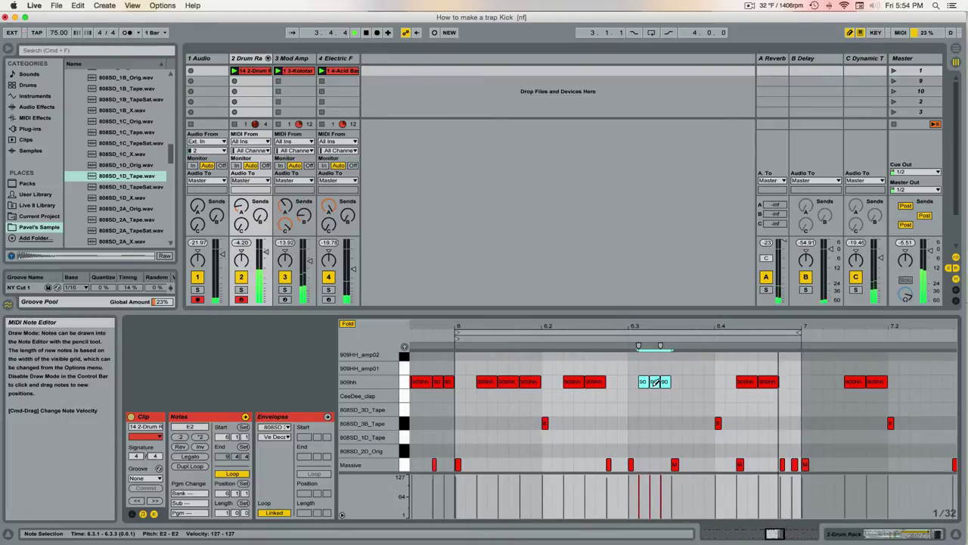
{"action": "left_click", "coordinate": [633, 382]}
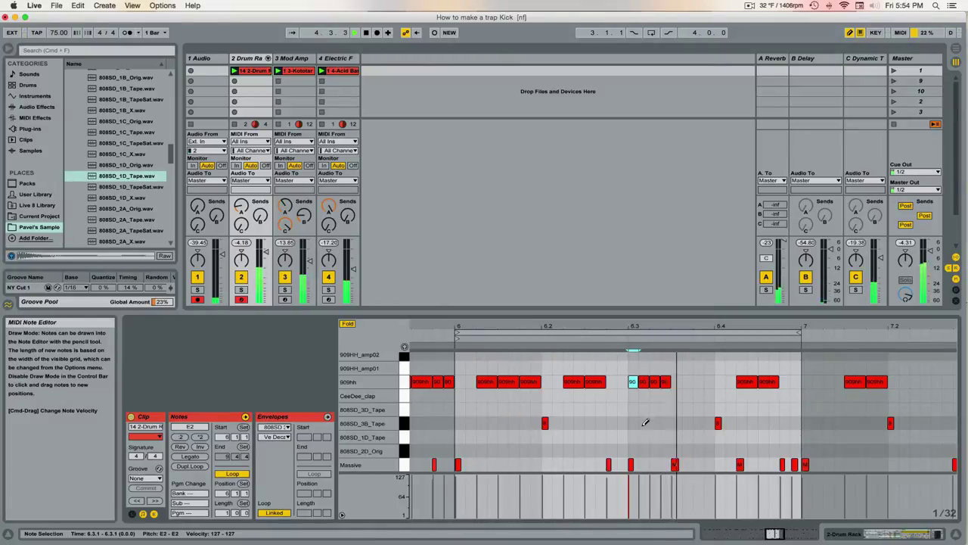
{"action": "left_click", "coordinate": [706, 382]}
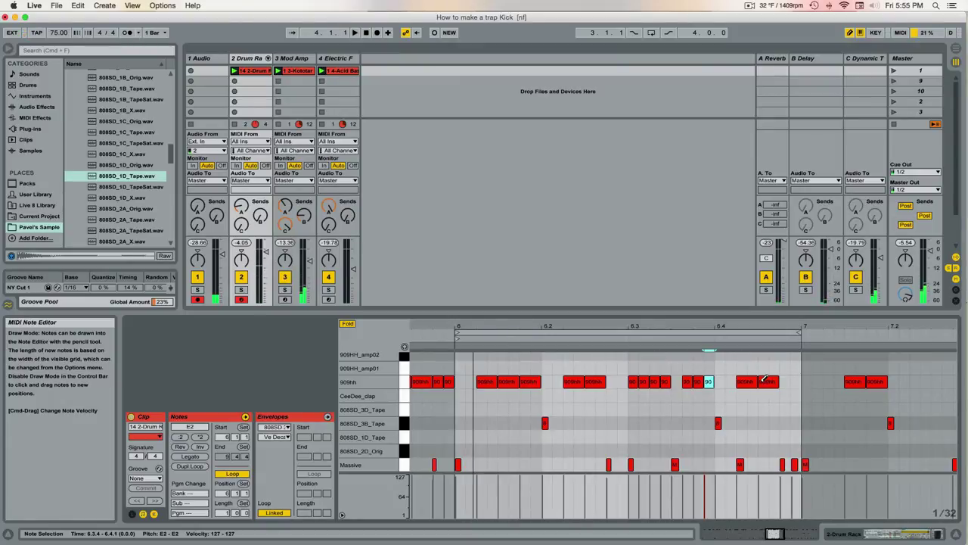
Move the one-bar loop to bar 7, from 7.1.1 to 8.1.1.
{"action": "left_click_drag", "start_coordinate": [516, 332], "coordinate": [861, 331]}
{"action": "scroll", "coordinate": [836, 358], "scroll_direction": "right", "scroll_amount": 6}
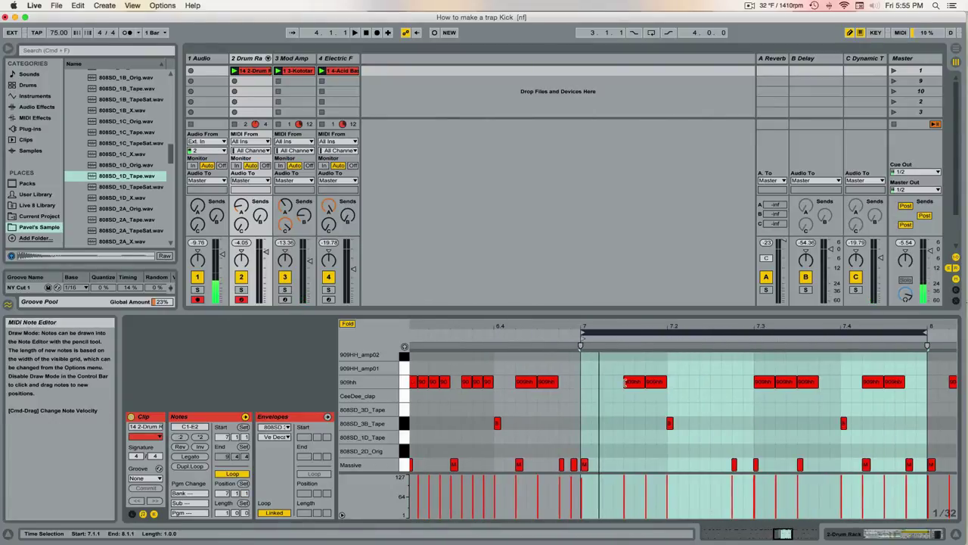
Try a 1/32T roll in place of the 909hh hits between 7.1.3 and 7.2.1, and undo it.
{"action": "left_click", "coordinate": [631, 382]}
{"action": "left_click", "coordinate": [635, 381]}
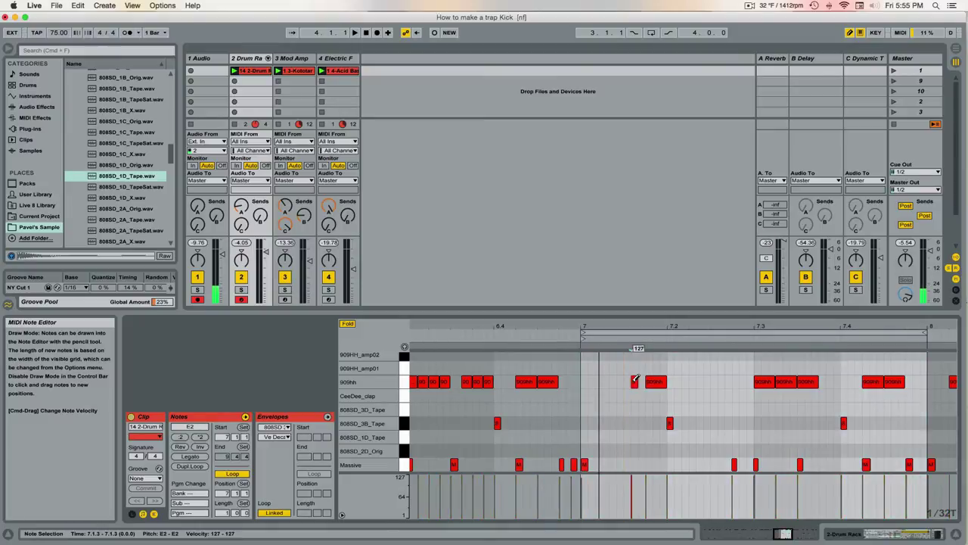
{"action": "left_click", "coordinate": [653, 381]}
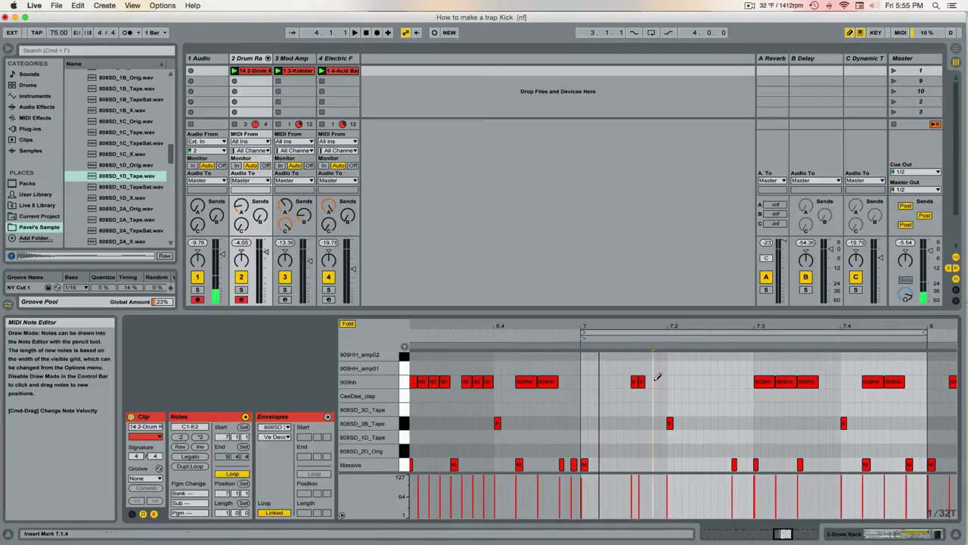
{"action": "left_click", "coordinate": [655, 382]}
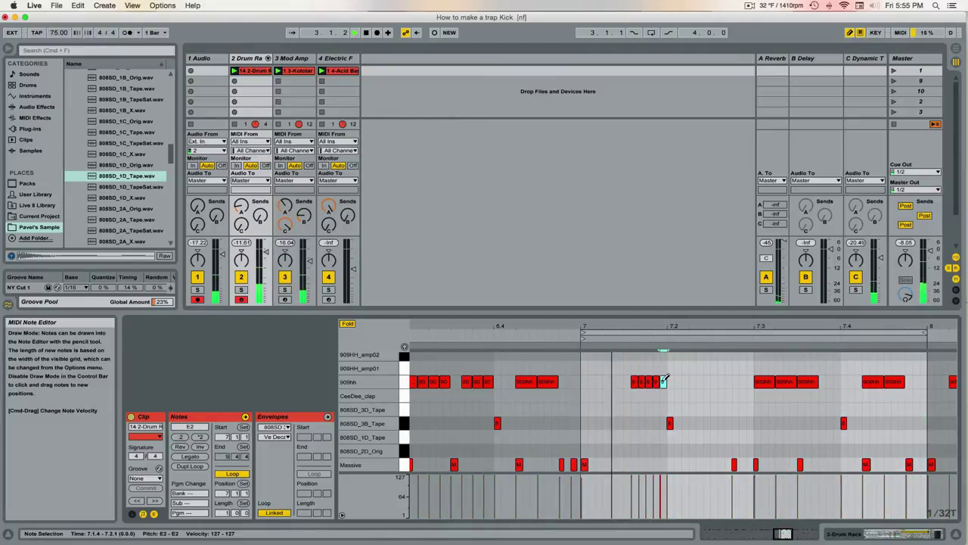
{"action": "key", "text": "super+z"}
{"action": "key", "text": "super+z"}
{"action": "key", "text": "super+z"}
{"action": "key", "text": "super+z"}
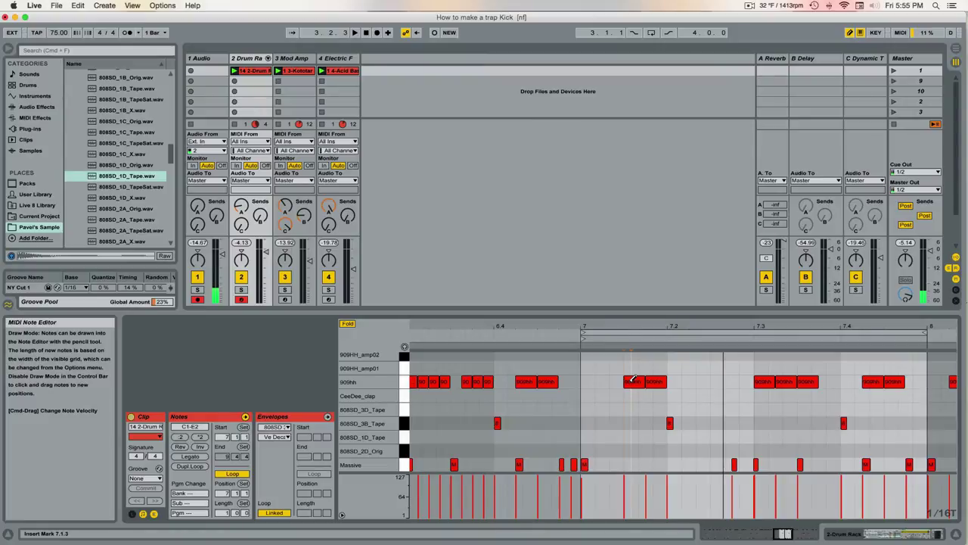
Fill the 909hh row from 7.1.3 up to 7.3.1 with continuous 1/16T hits, replacing the two hits there.
{"action": "left_click", "coordinate": [633, 378]}
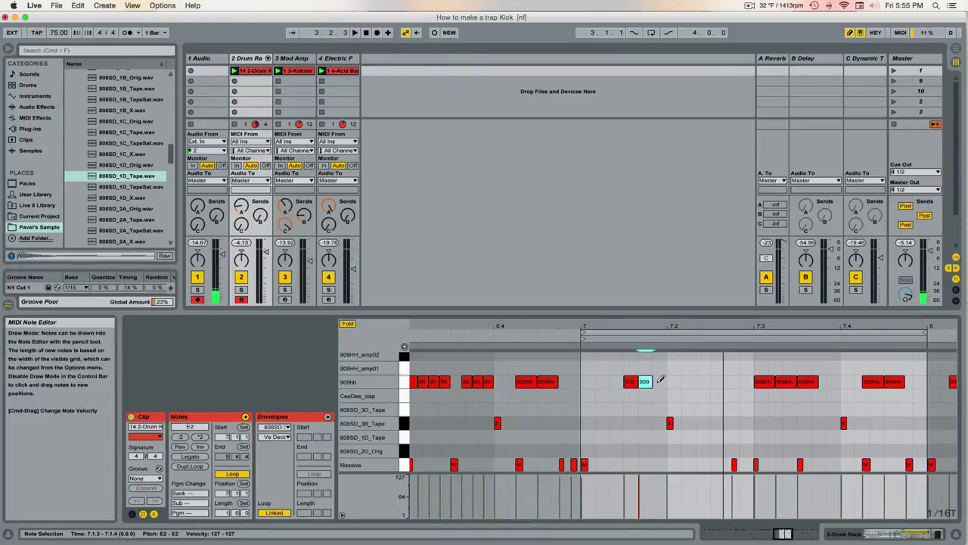
{"action": "left_click", "coordinate": [658, 382]}
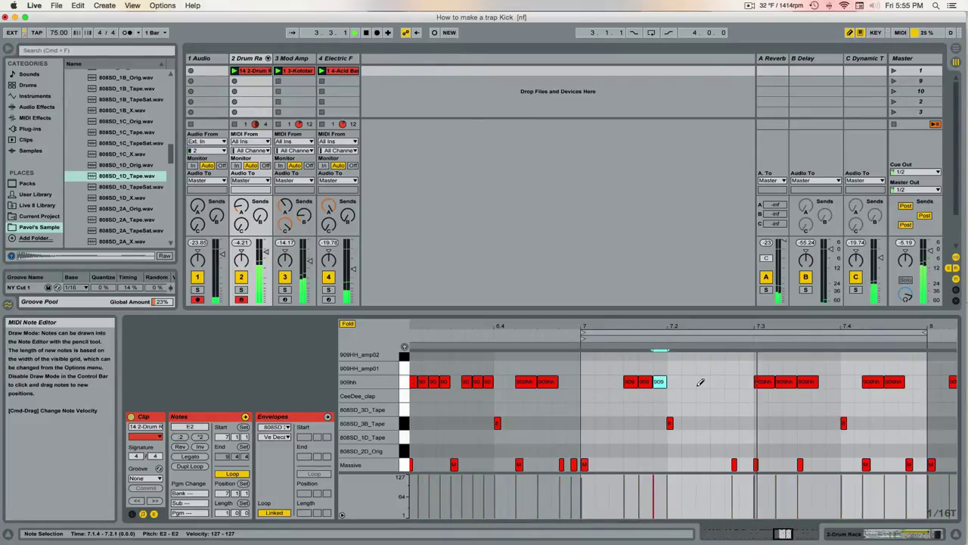
{"action": "left_click", "coordinate": [690, 381]}
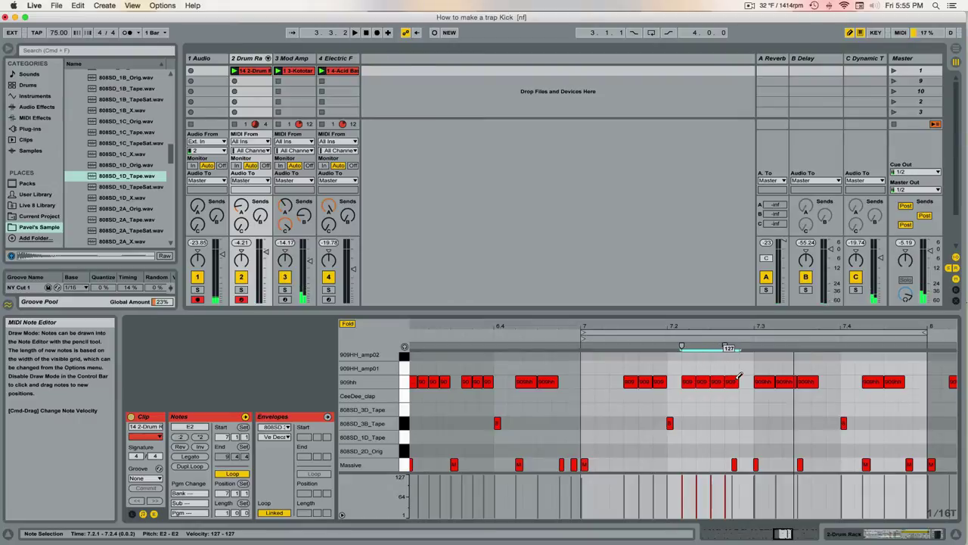
{"action": "left_click_drag", "start_coordinate": [744, 375], "coordinate": [747, 377]}
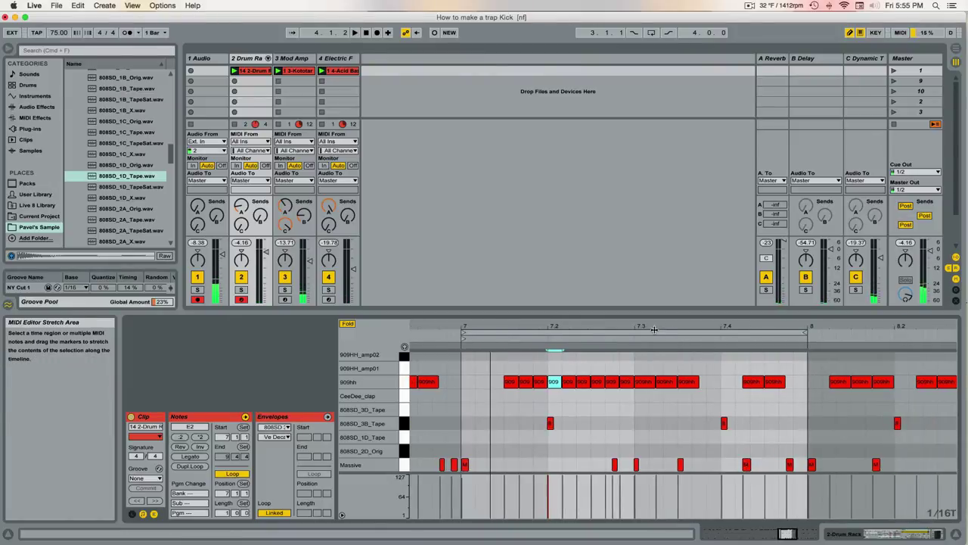
Move the one-bar loop to bar 8 and replace the two 909hh hits from 8.4.2 with six 1/32T hits starting in 8.4.1.
{"action": "left_click_drag", "start_coordinate": [533, 329], "coordinate": [803, 367]}
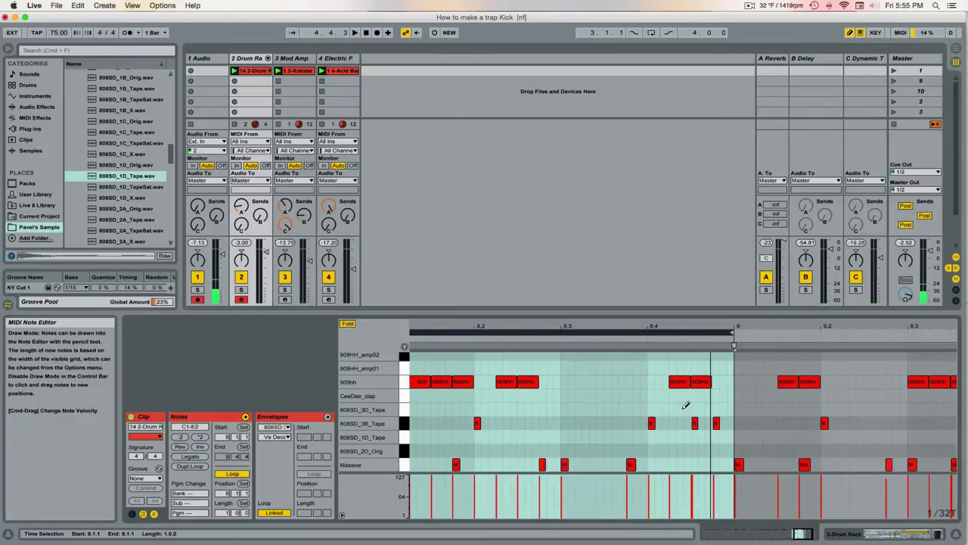
{"action": "left_click", "coordinate": [675, 380]}
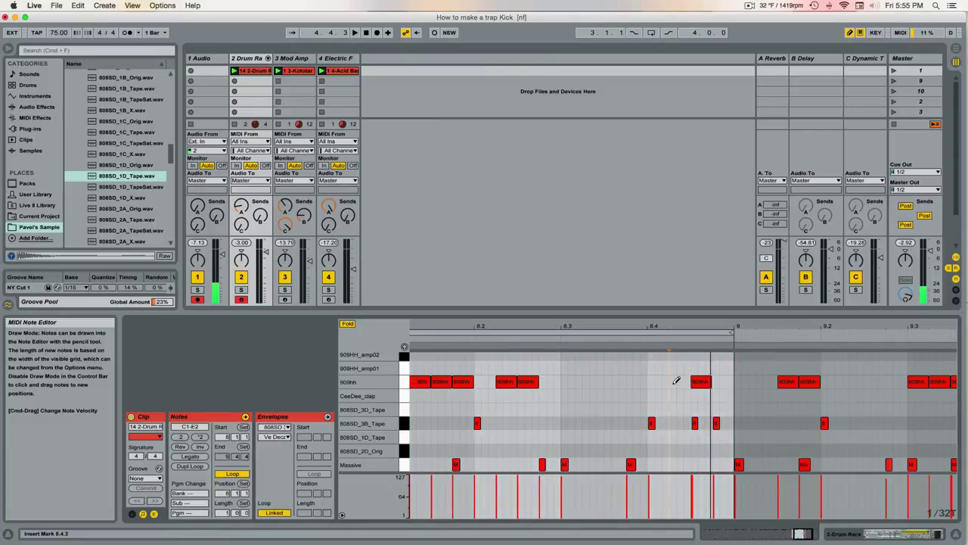
{"action": "left_click", "coordinate": [703, 382]}
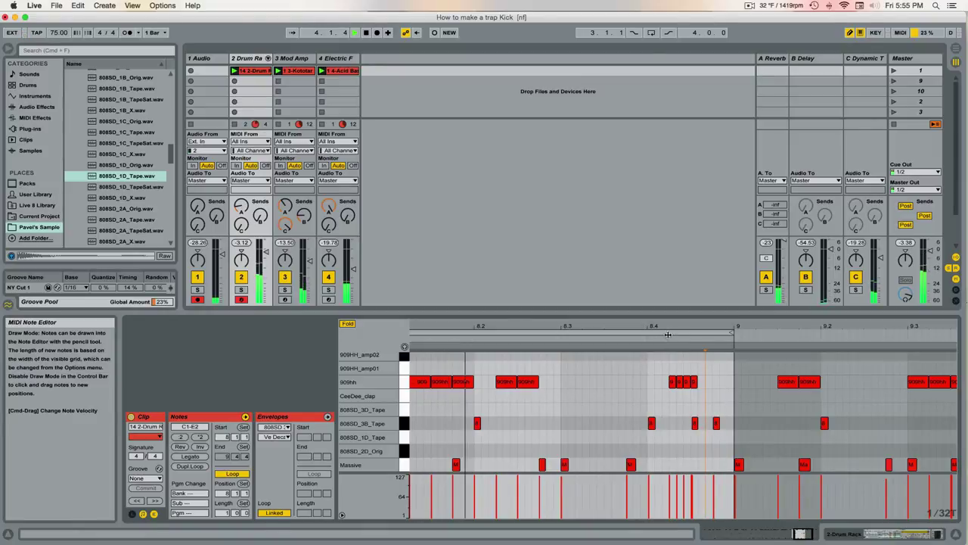
{"action": "left_click", "coordinate": [661, 381]}
{"action": "left_click", "coordinate": [665, 381]}
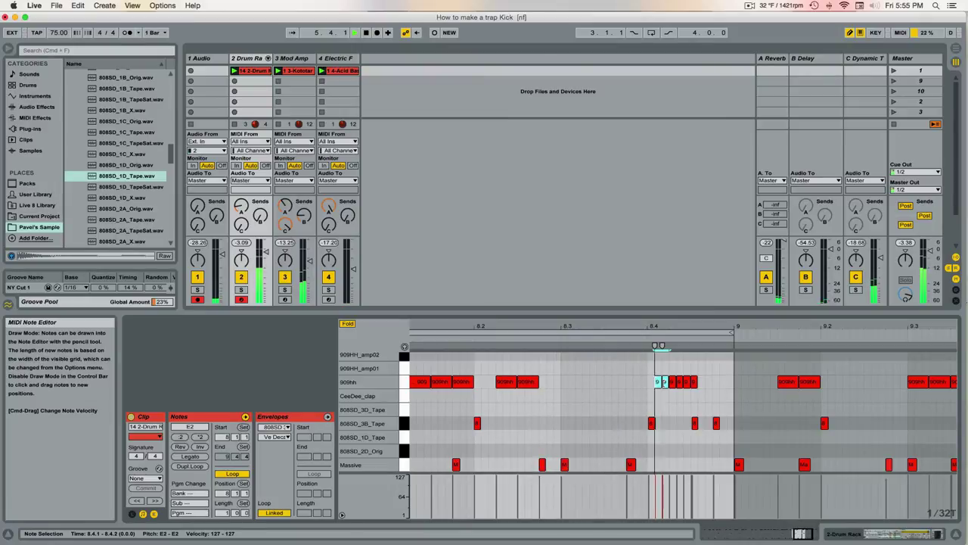
Delete the first two hits of the 1/32T roll in 8.4 and move the one-bar loop to 9.1.1.
{"action": "key", "text": "BackSpace"}
{"action": "left_click_drag", "start_coordinate": [652, 333], "coordinate": [967, 339]}
{"action": "key", "text": "super+v"}
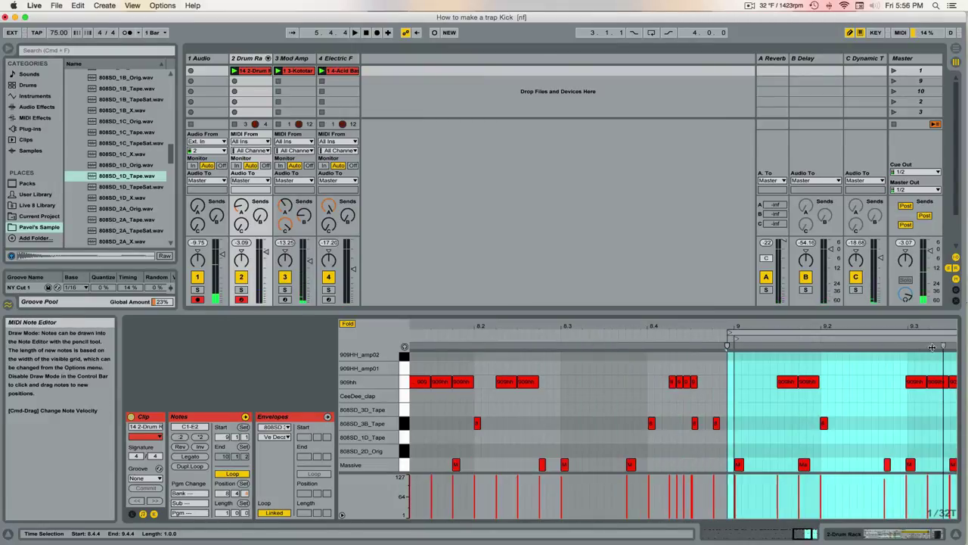
{"action": "left_click", "coordinate": [844, 330]}
{"action": "scroll", "coordinate": [738, 380], "scroll_direction": "right", "scroll_amount": 3}
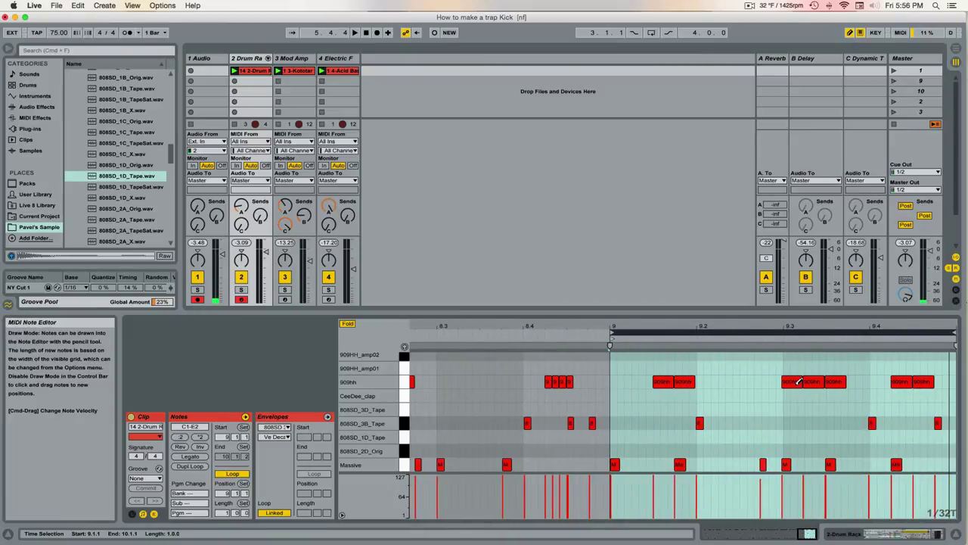
Replace the two 909hh hits between 9.1.3 and 9.2.1 with six 1/32T hits.
{"action": "key", "text": "space"}
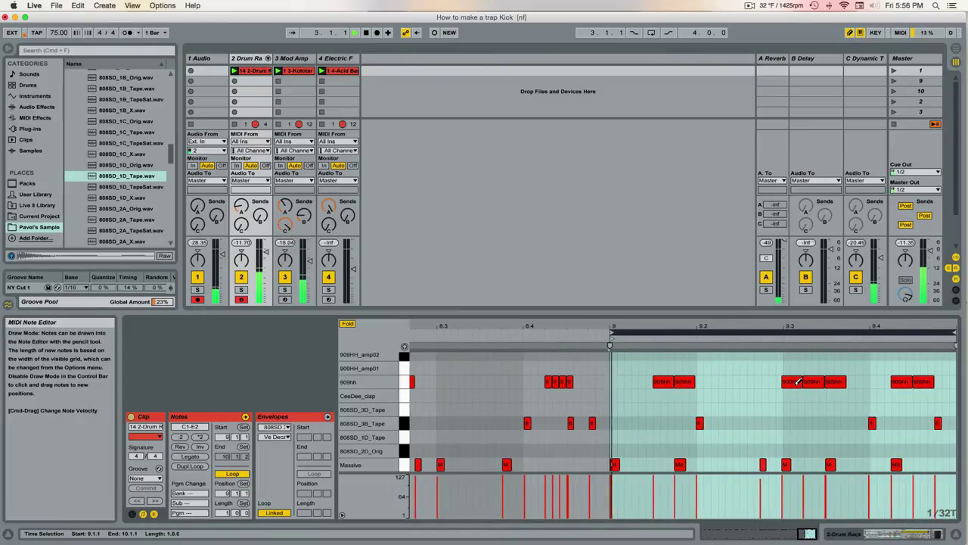
{"action": "left_click", "coordinate": [660, 382]}
{"action": "left_click_drag", "start_coordinate": [656, 382], "coordinate": [678, 383]}
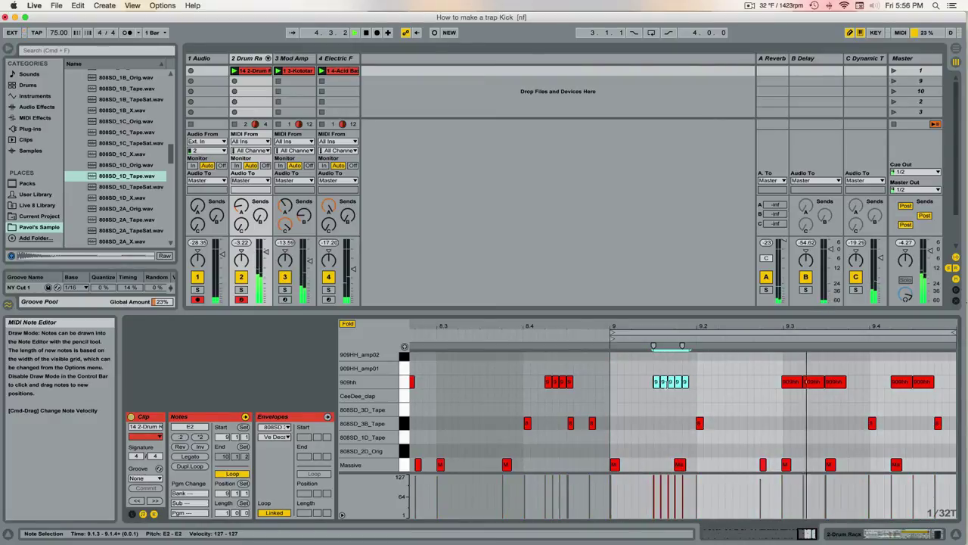
{"action": "left_click", "coordinate": [692, 381]}
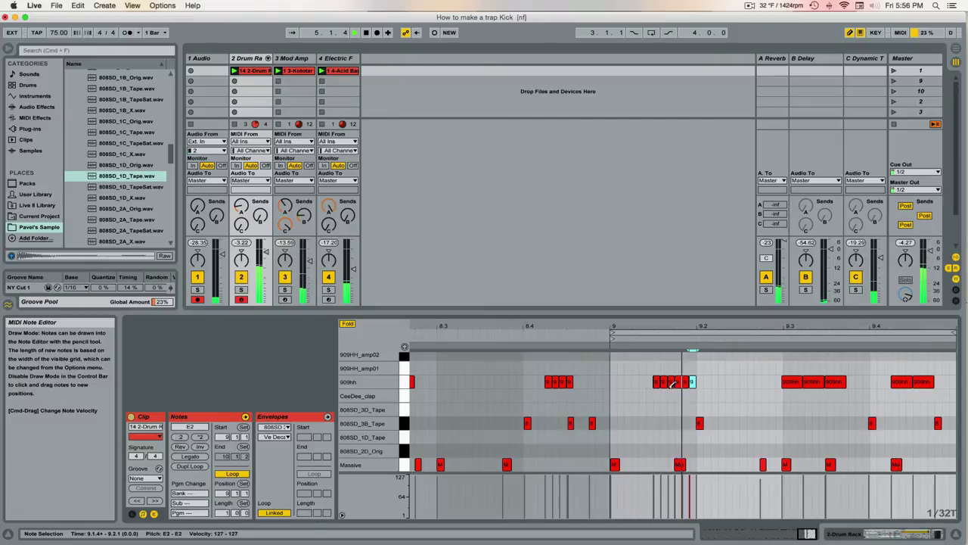
Delete the first two hits of the 909hh roll starting at 9.1.3.
{"action": "left_click", "coordinate": [658, 382]}
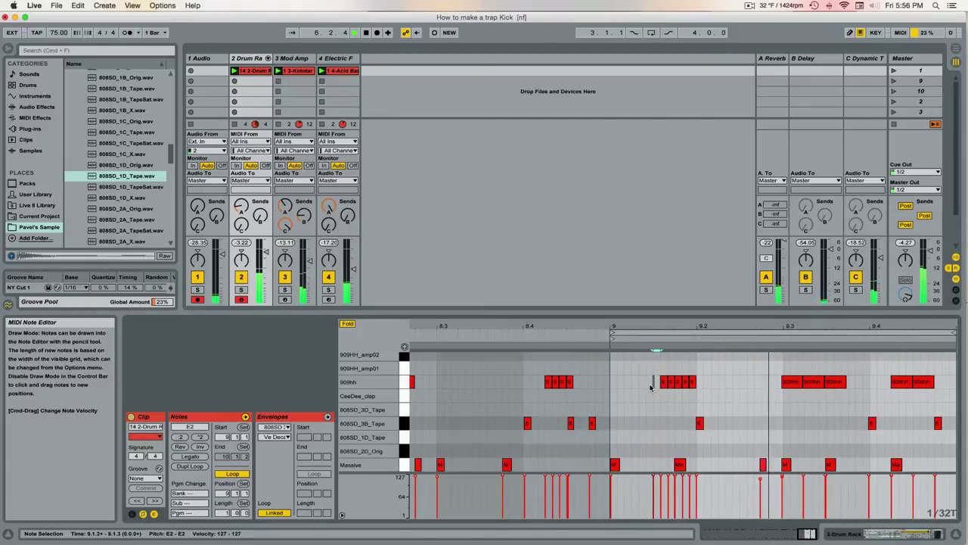
{"action": "left_click", "coordinate": [654, 388]}
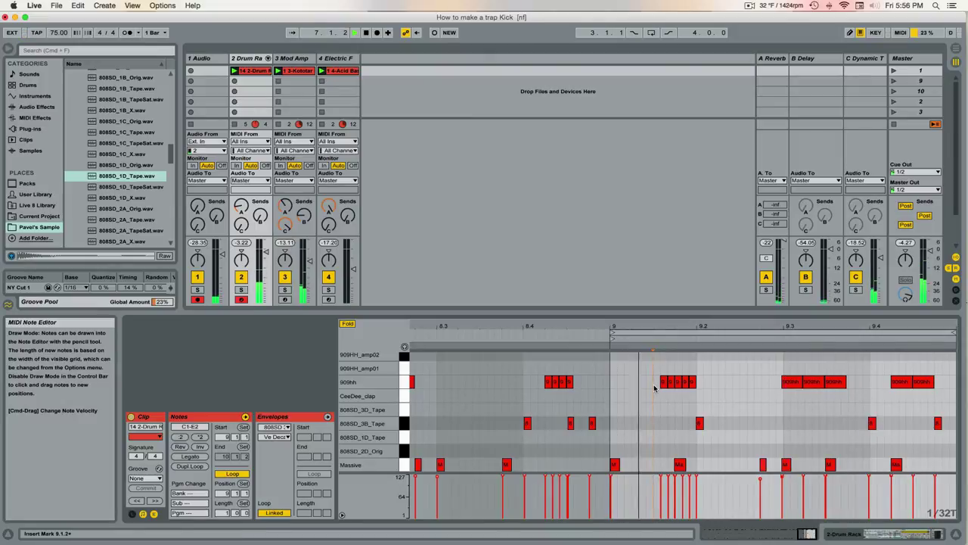
{"action": "left_click", "coordinate": [665, 382]}
{"action": "double_click", "coordinate": [666, 385]}
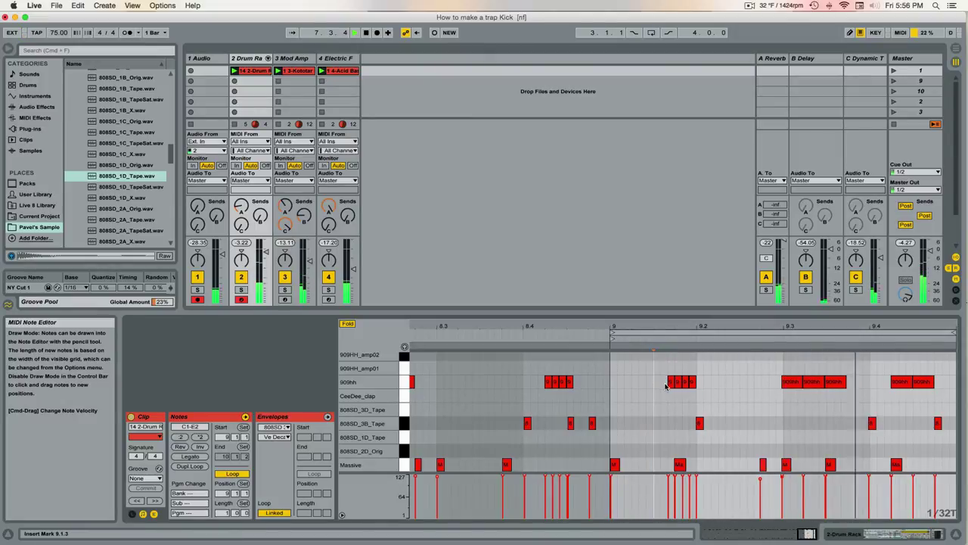
Remove the Massive note at 9.1.4 and one more 909hh hit, leaving a three-hit roll before 9.2.1.
{"action": "key", "text": "b"}
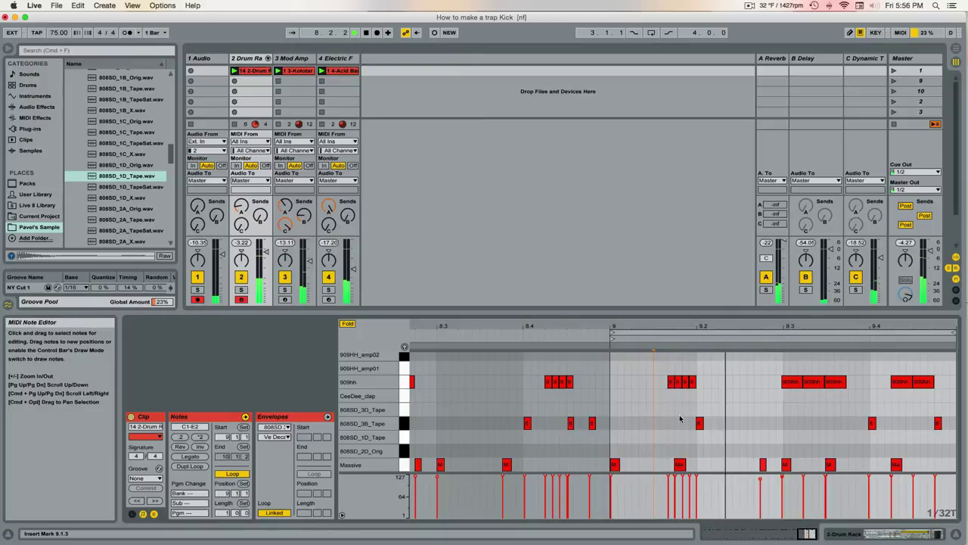
{"action": "left_click_drag", "start_coordinate": [680, 467], "coordinate": [662, 470]}
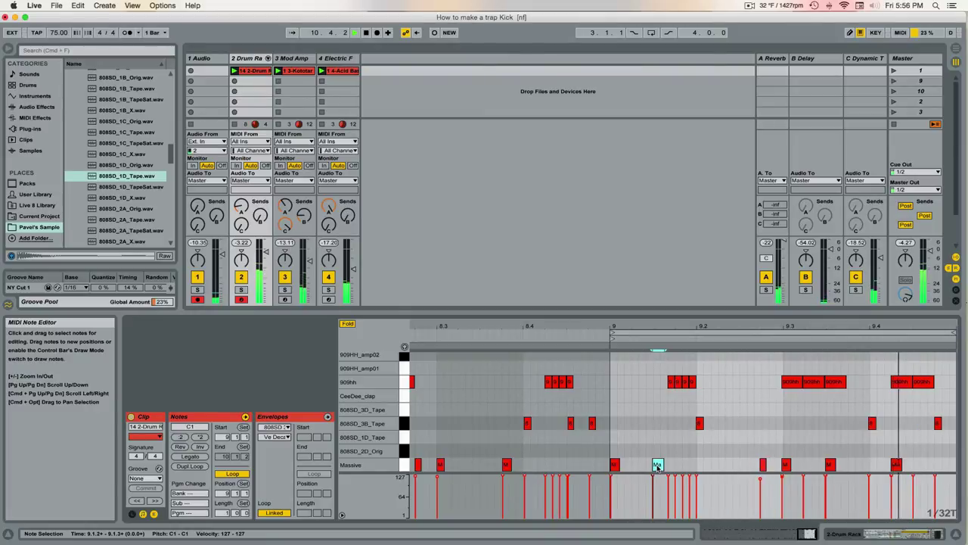
{"action": "double_click", "coordinate": [657, 466]}
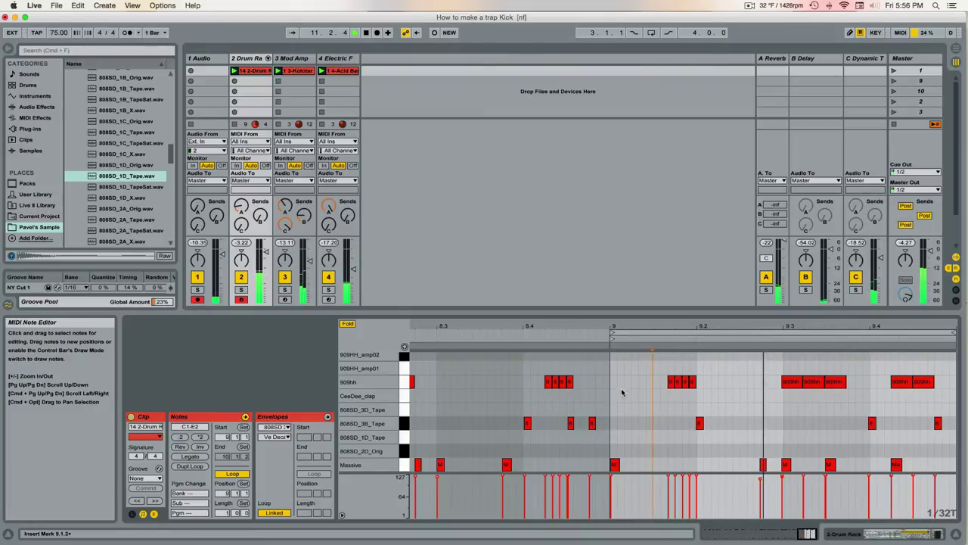
{"action": "left_click", "coordinate": [671, 382]}
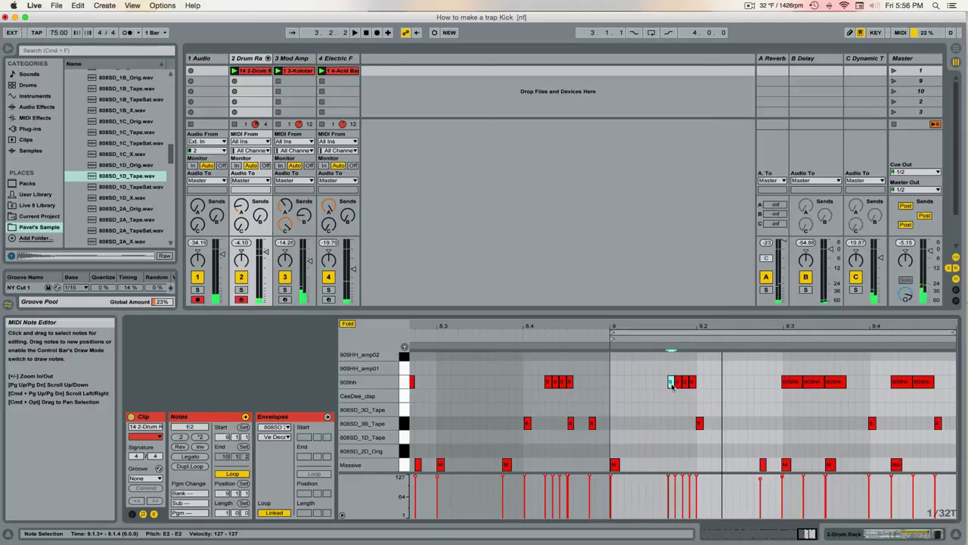
{"action": "double_click", "coordinate": [671, 382]}
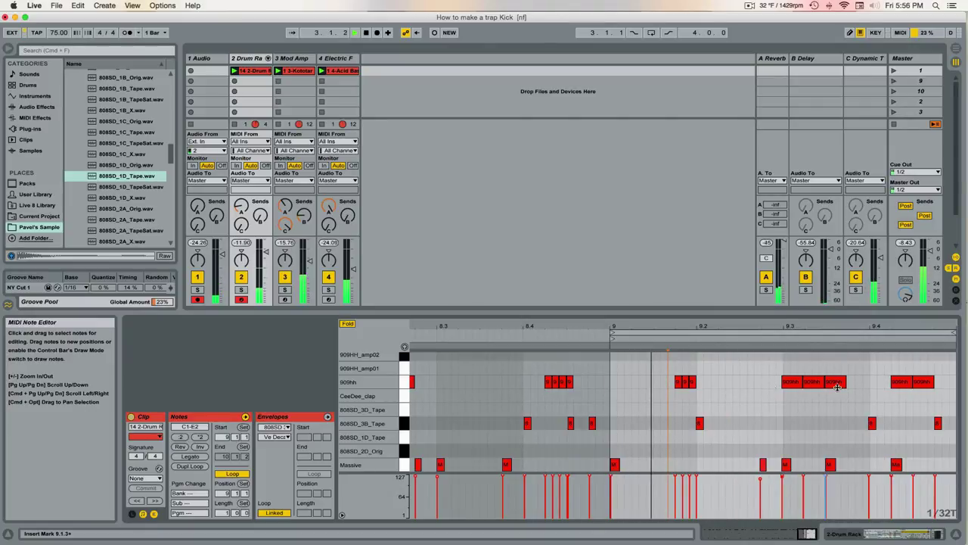
Add two 1/32T 909hh hits at the end of bar 9, within 9.4.4 up to 10.1.1.
{"action": "left_click", "coordinate": [945, 383]}
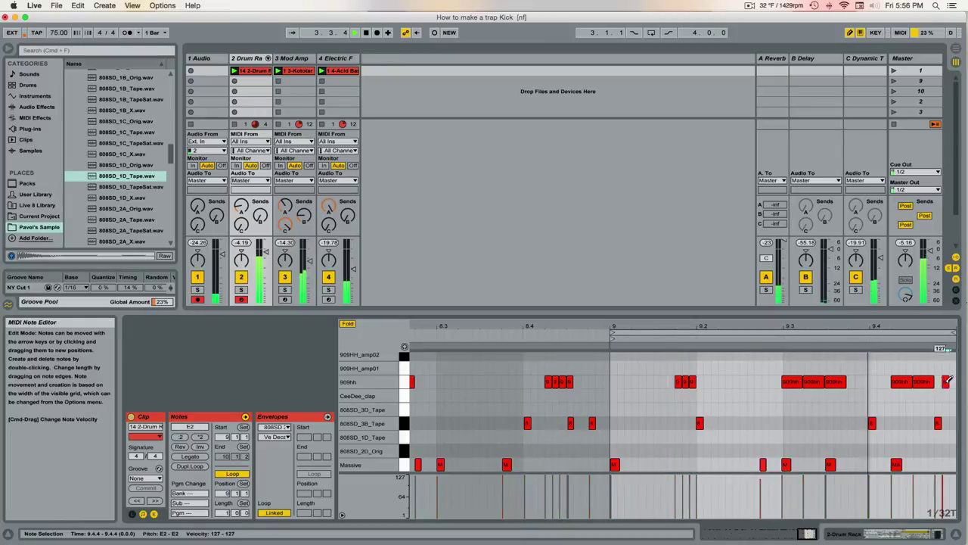
{"action": "left_click", "coordinate": [953, 382]}
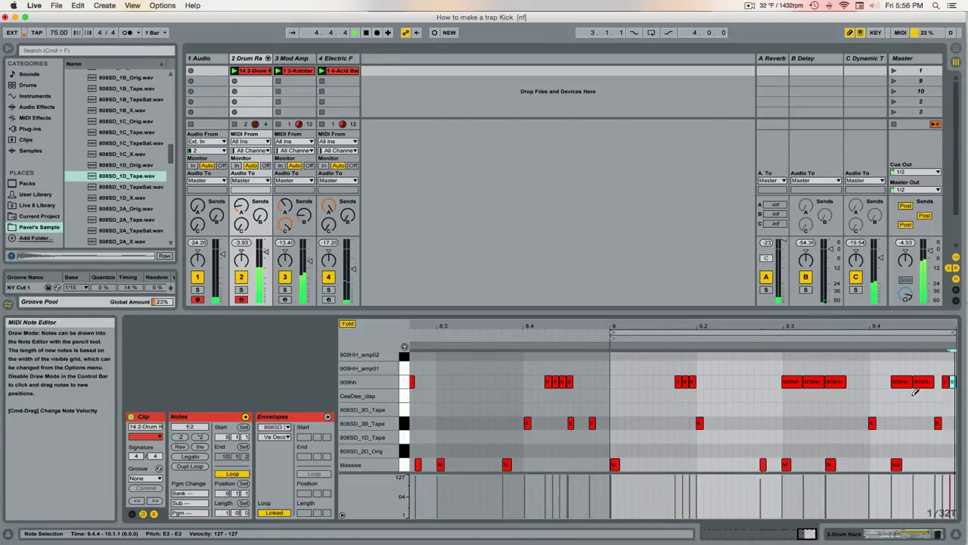
Extend the clip loop to cover all nine bars, from 1.1.1 to 10.1.1.
{"action": "left_click_drag", "start_coordinate": [607, 325], "coordinate": [608, 295]}
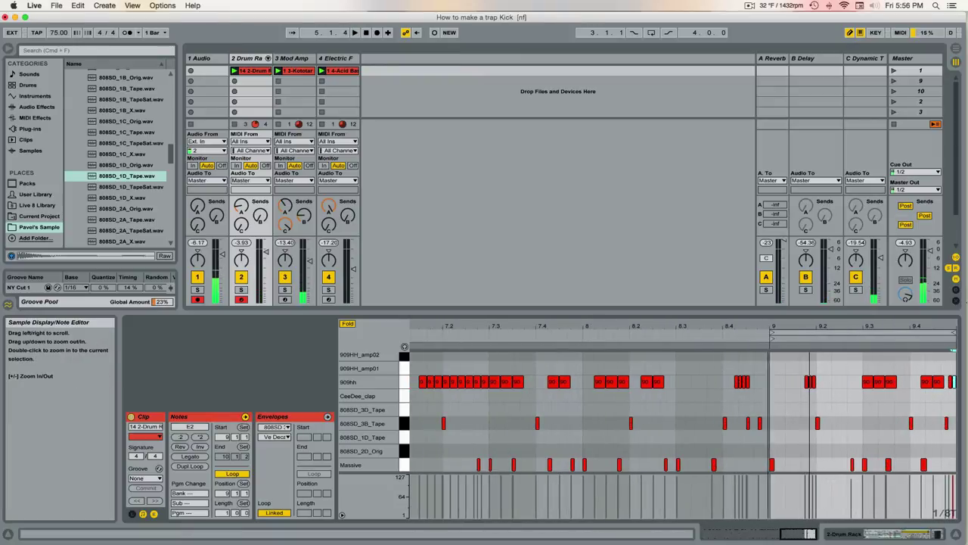
{"action": "left_click_drag", "start_coordinate": [772, 333], "coordinate": [373, 343]}
{"action": "scroll", "coordinate": [711, 393], "scroll_direction": "left", "scroll_amount": 10}
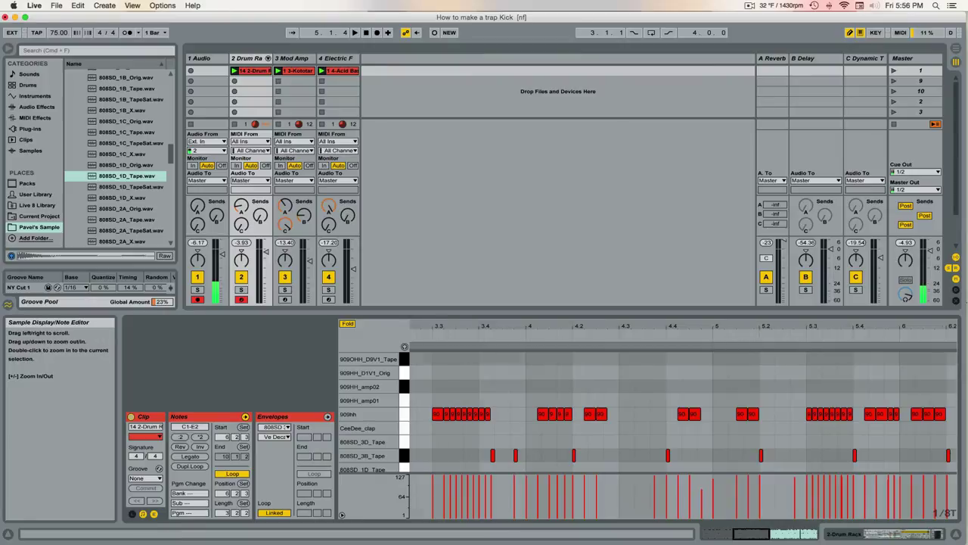
{"action": "left_click_drag", "start_coordinate": [666, 326], "coordinate": [666, 304]}
{"action": "left_click_drag", "start_coordinate": [736, 334], "coordinate": [413, 334]}
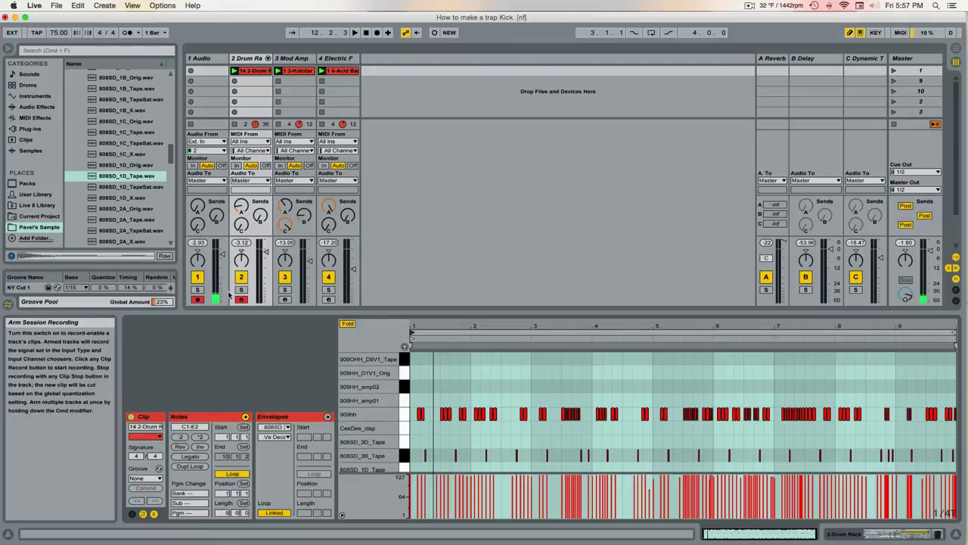
Fill the 909OHH_D9V1_Tape row with eight 1/4 open-hat hits from 1.1.1 to 3.1.1.
{"action": "left_click", "coordinate": [415, 358]}
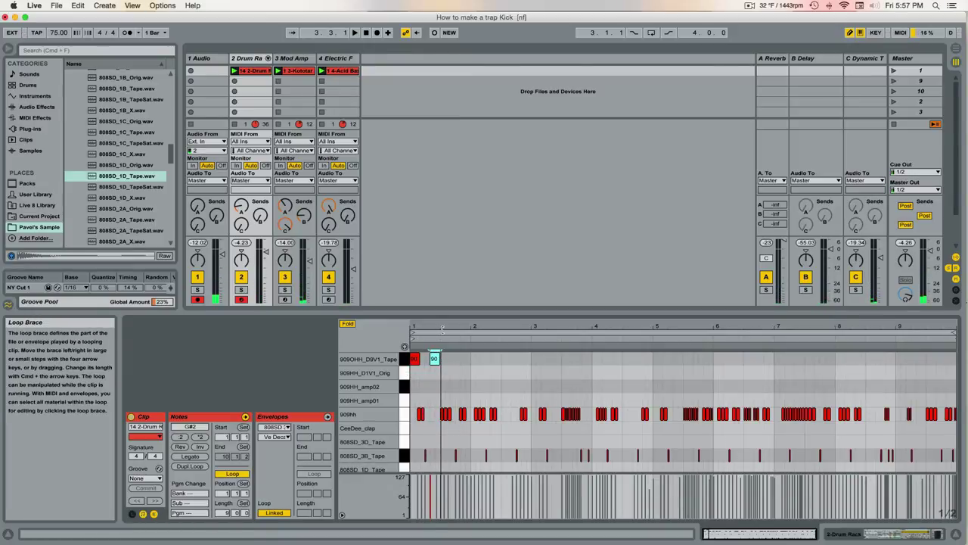
{"action": "left_click_drag", "start_coordinate": [435, 358], "coordinate": [421, 359]}
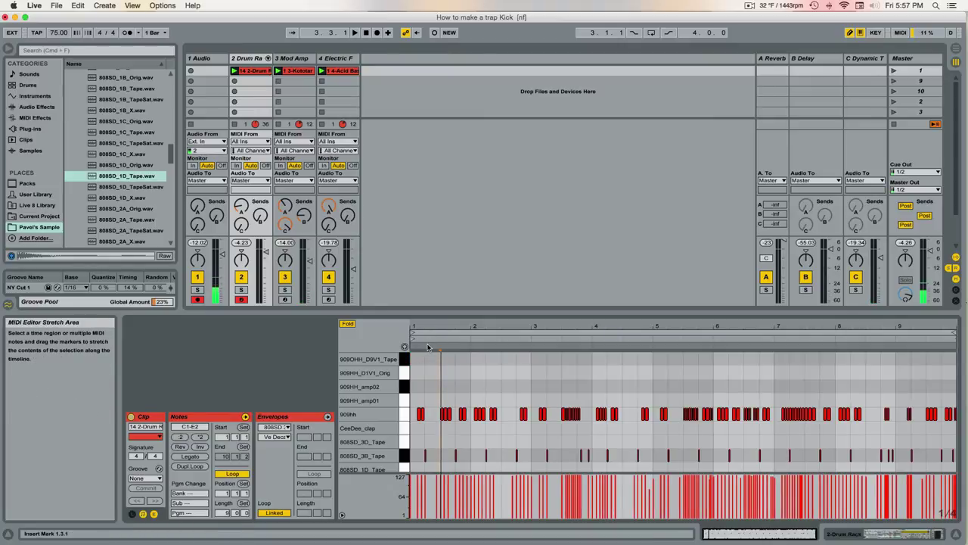
{"action": "left_click", "coordinate": [421, 358]}
{"action": "left_click_drag", "start_coordinate": [437, 355], "coordinate": [449, 354]}
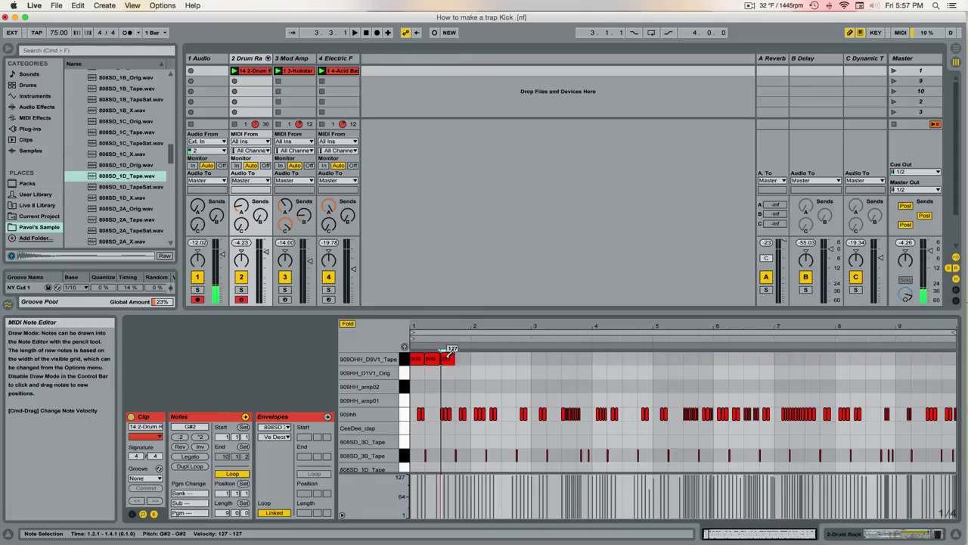
{"action": "left_click", "coordinate": [471, 355]}
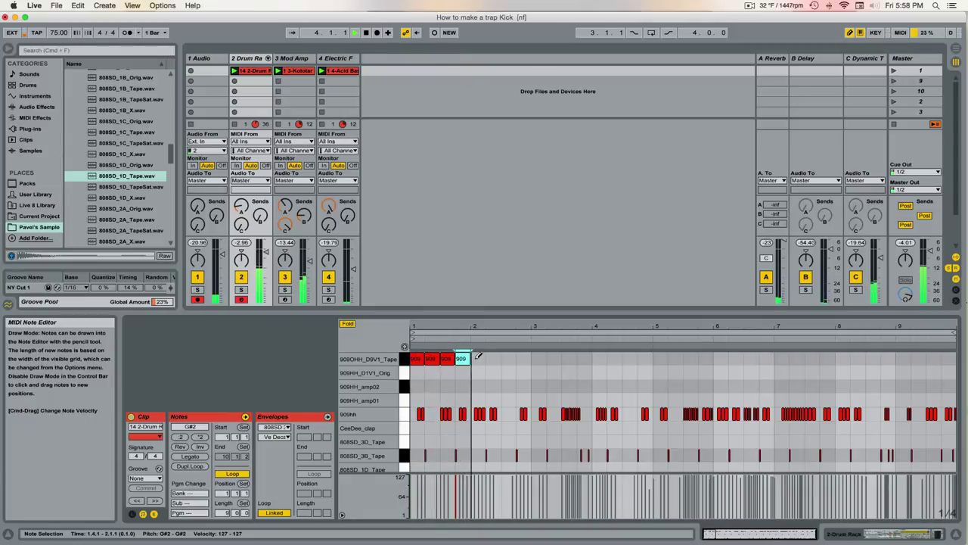
{"action": "left_click_drag", "start_coordinate": [479, 355], "coordinate": [527, 354]}
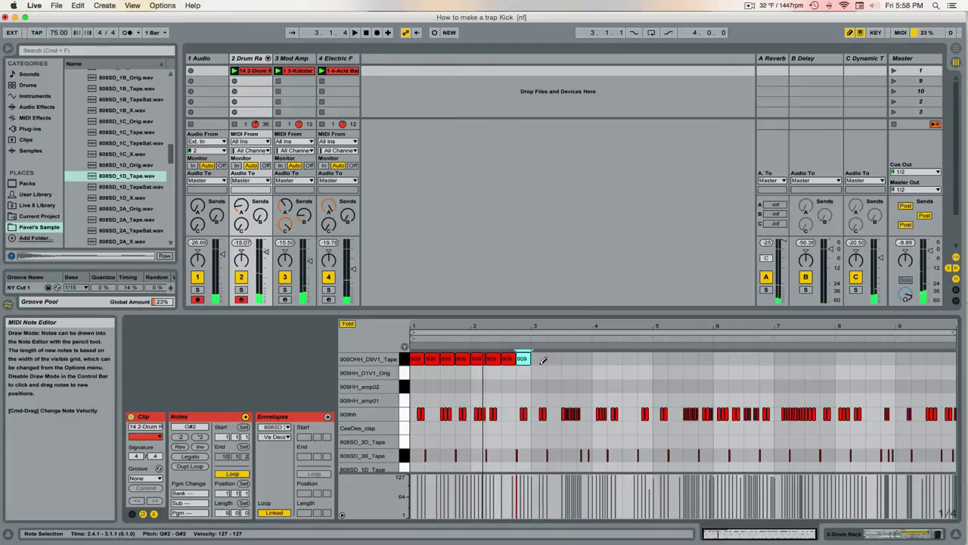
Duplicate the eight open-hat hits and shift the copy so it starts at 3.1.1.
{"action": "key", "text": "b"}
{"action": "left_click_drag", "start_coordinate": [550, 366], "coordinate": [404, 358]}
{"action": "key", "text": "super+d"}
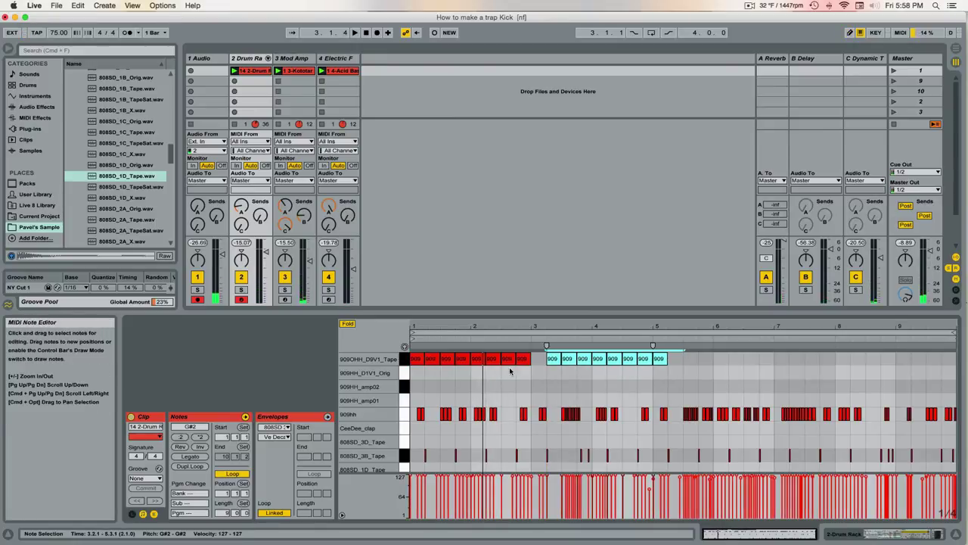
{"action": "left_click_drag", "start_coordinate": [557, 368], "coordinate": [542, 368]}
Duplicate the four bars of open-hat hits from 1.1.1 to 5.1.1 three times, filling the row up to 17.1.1.
{"action": "left_click_drag", "start_coordinate": [652, 370], "coordinate": [411, 360]}
{"action": "key", "text": "super+d"}
{"action": "key", "text": "super+d"}
{"action": "key", "text": "super+d"}
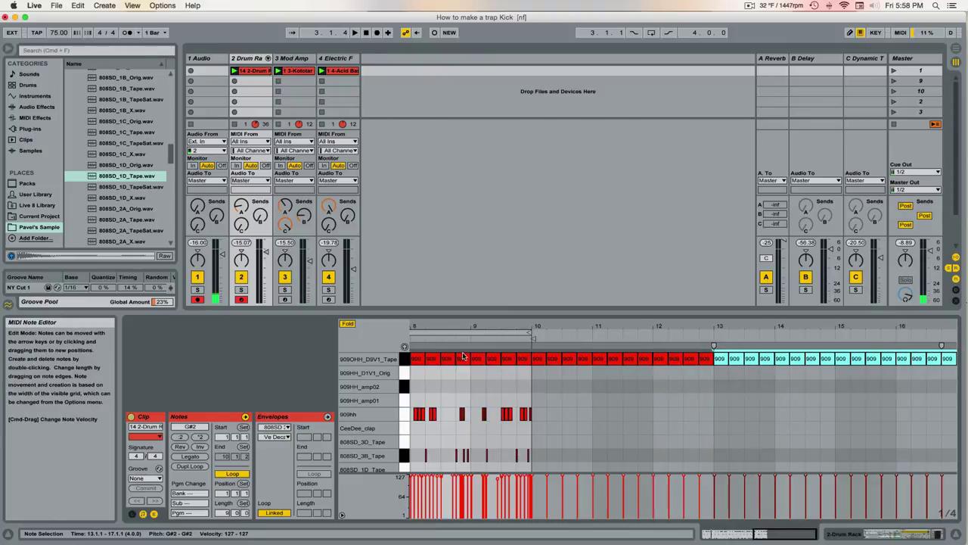
Play the clip, show the drum rack's chains in the mixer and raise the 808SD_3B_Tape chain to -1.4 dB.
{"action": "key", "text": "space"}
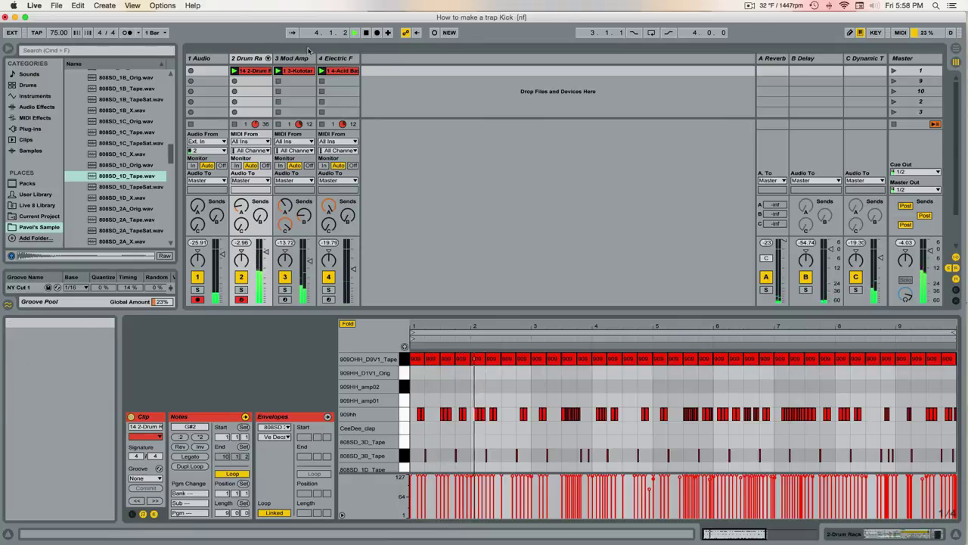
{"action": "left_click", "coordinate": [267, 58]}
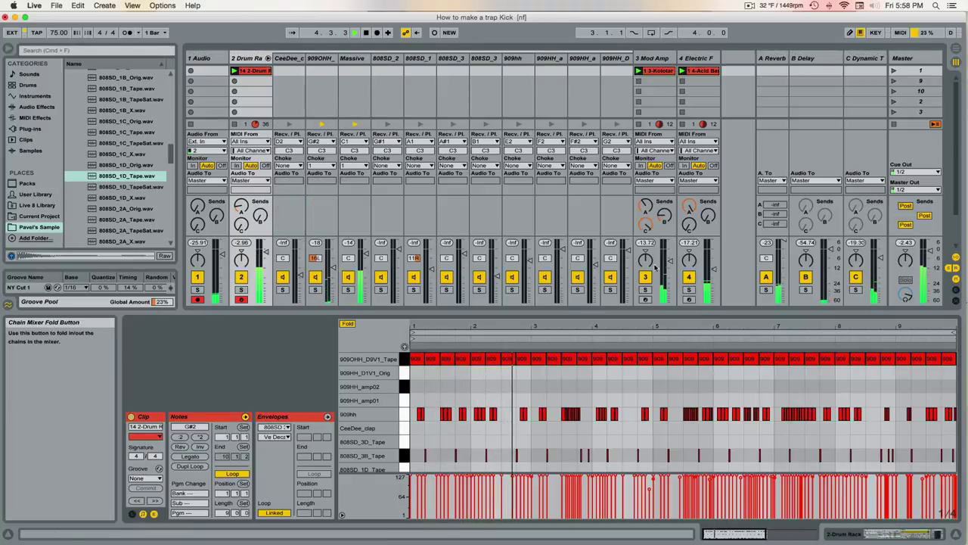
{"action": "left_click", "coordinate": [465, 265]}
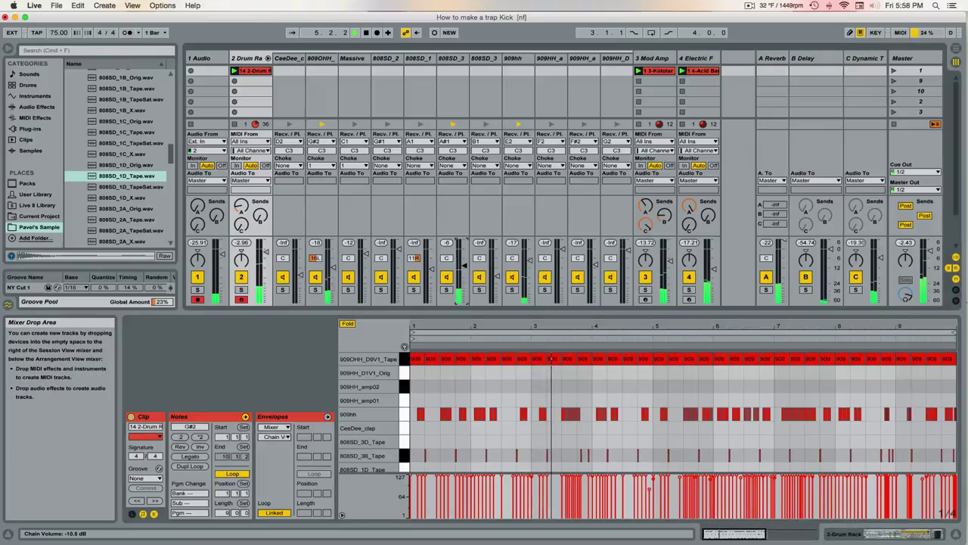
{"action": "left_click_drag", "start_coordinate": [464, 266], "coordinate": [464, 252]}
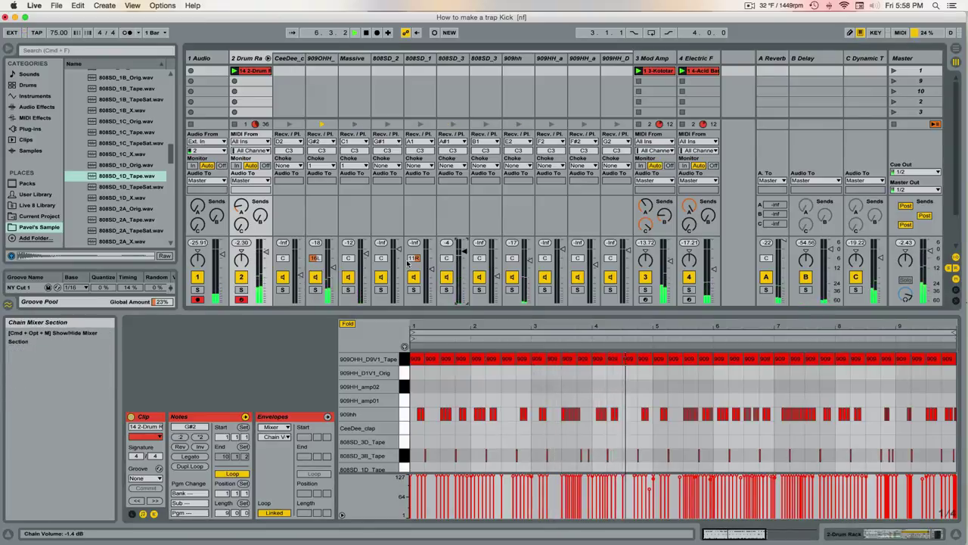
Set the choke group of both the 909OHH_D9V1_Tape and Massive chains to None.
{"action": "left_click", "coordinate": [322, 59]}
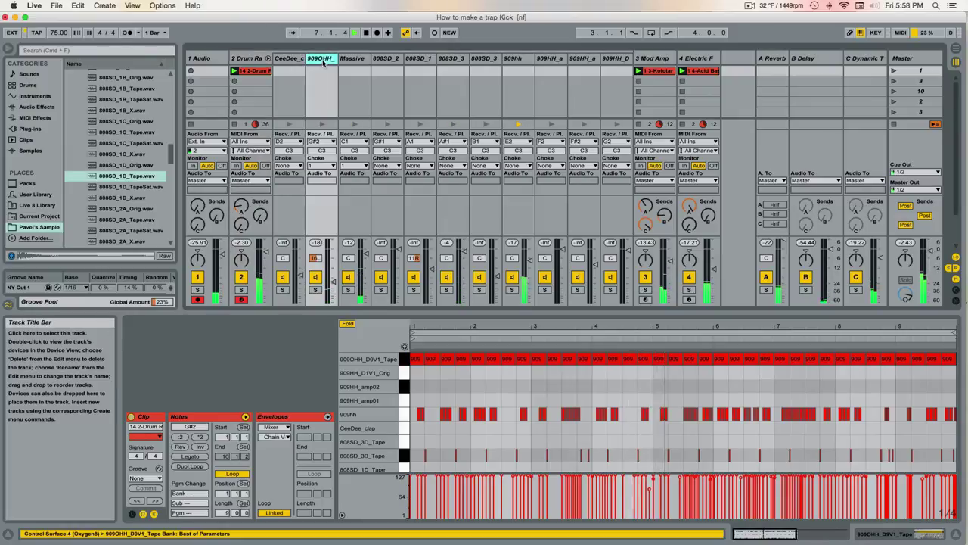
{"action": "double_click", "coordinate": [321, 59]}
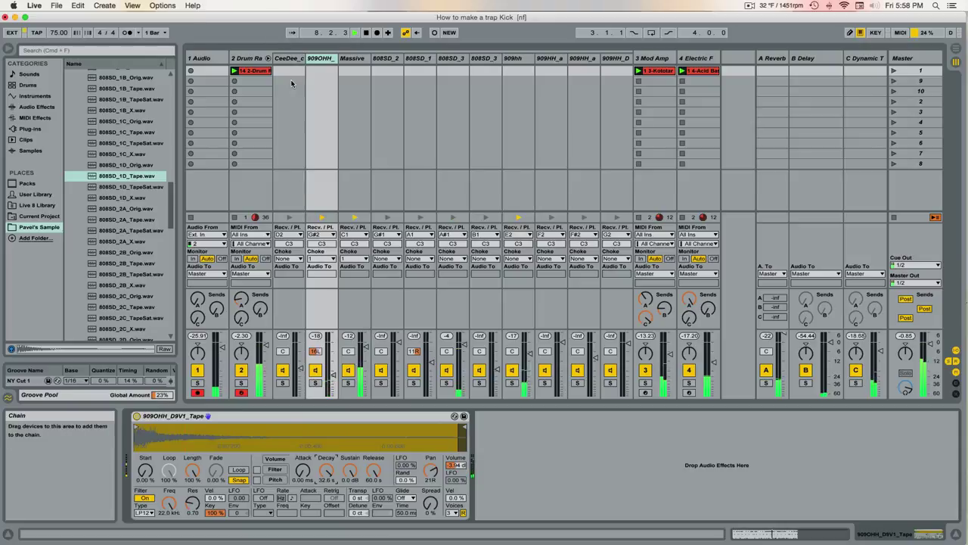
{"action": "left_click", "coordinate": [258, 59]}
{"action": "left_click", "coordinate": [409, 448]}
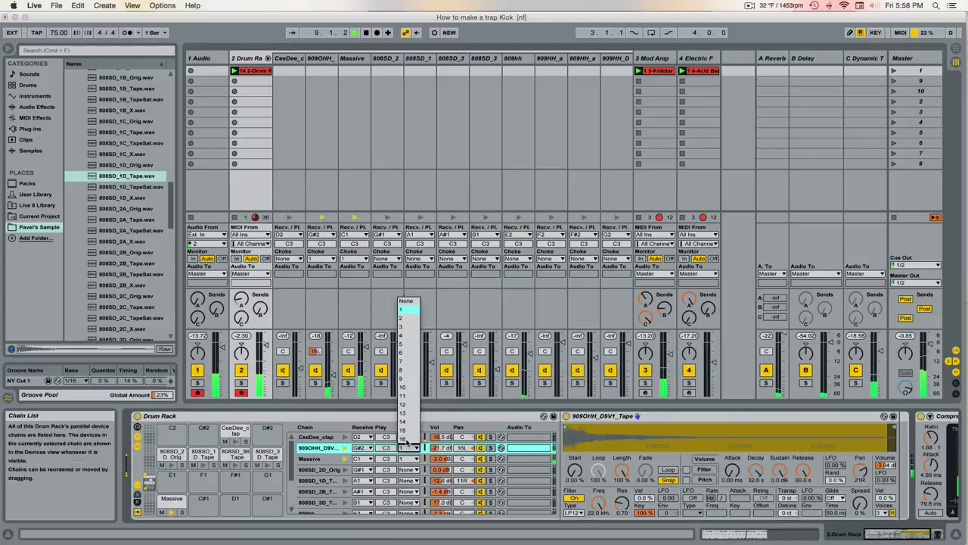
{"action": "left_click", "coordinate": [414, 309]}
{"action": "left_click", "coordinate": [410, 458]}
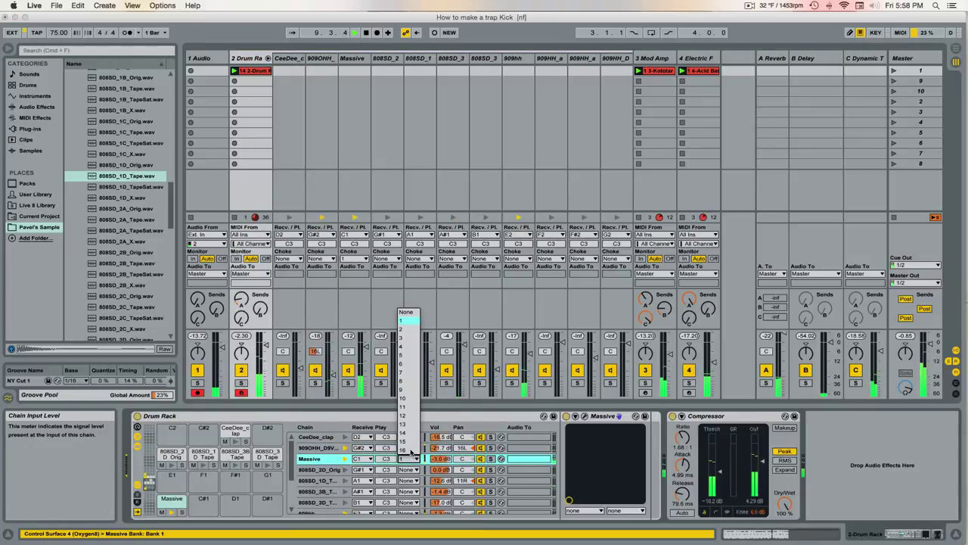
{"action": "left_click", "coordinate": [407, 310]}
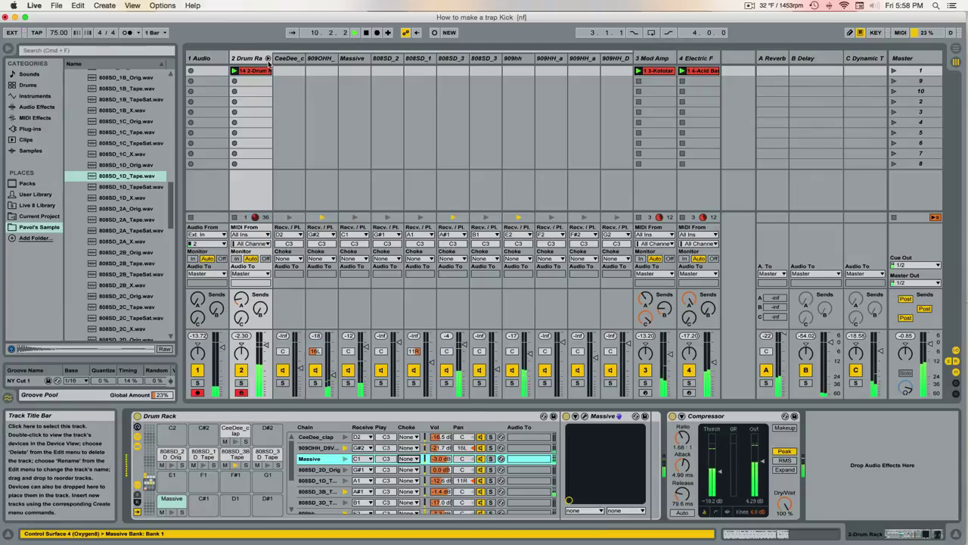
Raise the volume of the 909OHH_D9V1_Tape chain to -17.0 dB.
{"action": "left_click", "coordinate": [267, 58]}
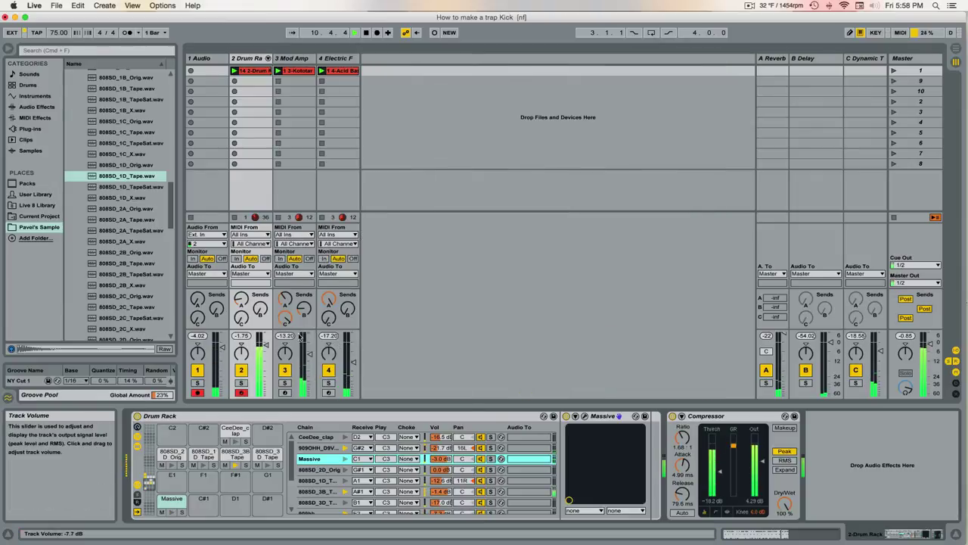
{"action": "left_click", "coordinate": [269, 59]}
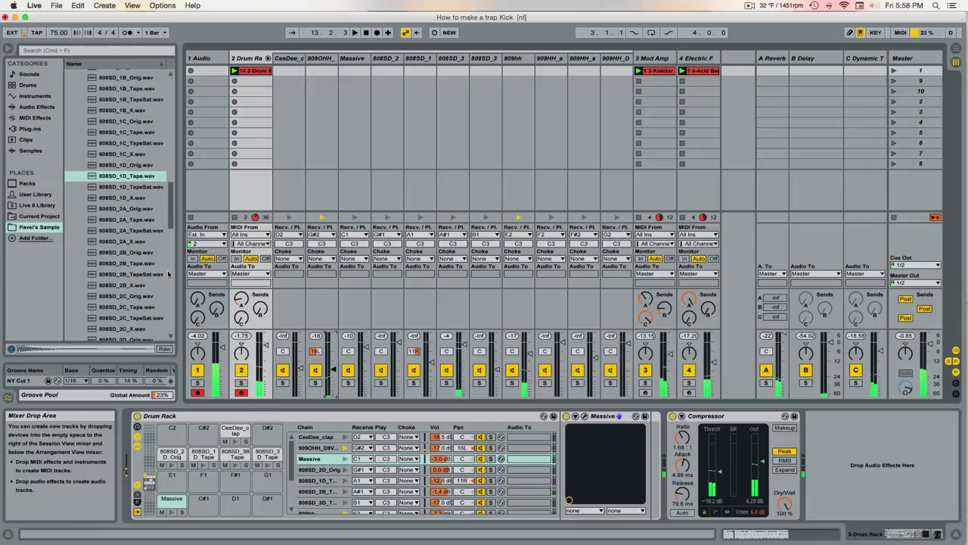
Step down through the 808 snare samples in the browser to 808SD_2B_X.wav.
{"action": "key", "text": "Down"}
{"action": "key", "text": "Down"}
{"action": "key", "text": "Down"}
{"action": "key", "text": "Down"}
{"action": "key", "text": "Down"}
{"action": "key", "text": "Down"}
{"action": "key", "text": "Down"}
{"action": "key", "text": "Down"}
{"action": "key", "text": "Down"}
{"action": "key", "text": "Down"}
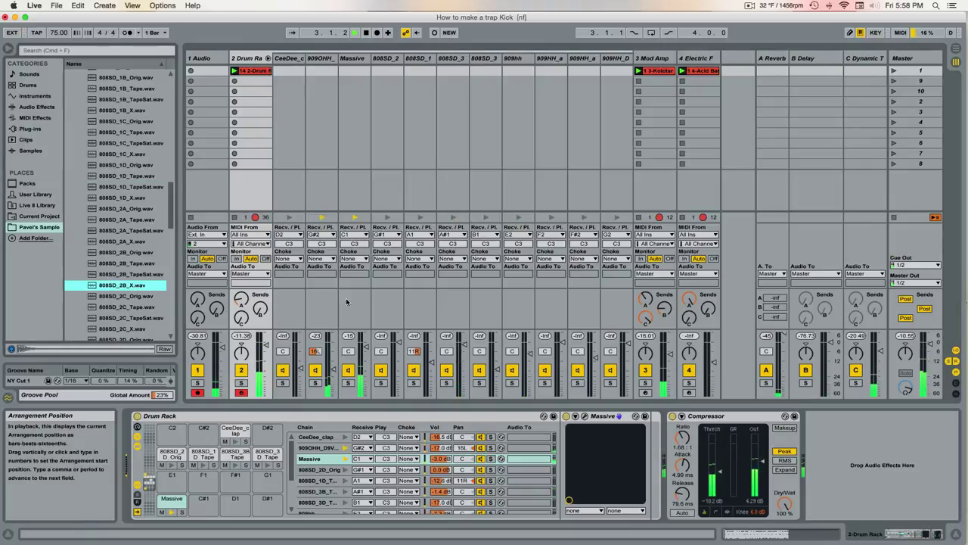
Set the Massive chain to -4.0 dB and the 909OHH_D9V1_Tape chain to -16.8 dB, panned 33L.
{"action": "left_click_drag", "start_coordinate": [367, 348], "coordinate": [333, 363]}
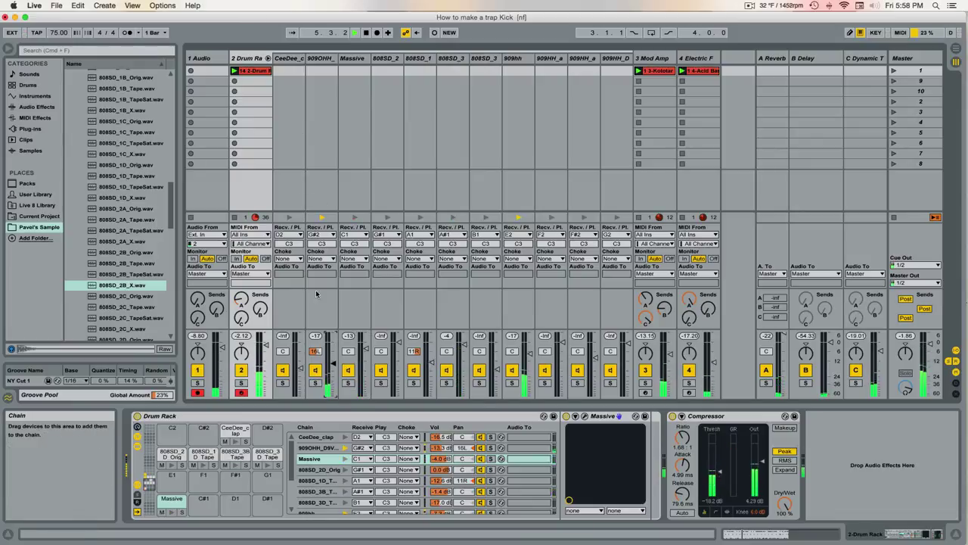
{"action": "left_click_drag", "start_coordinate": [314, 351], "coordinate": [332, 368]}
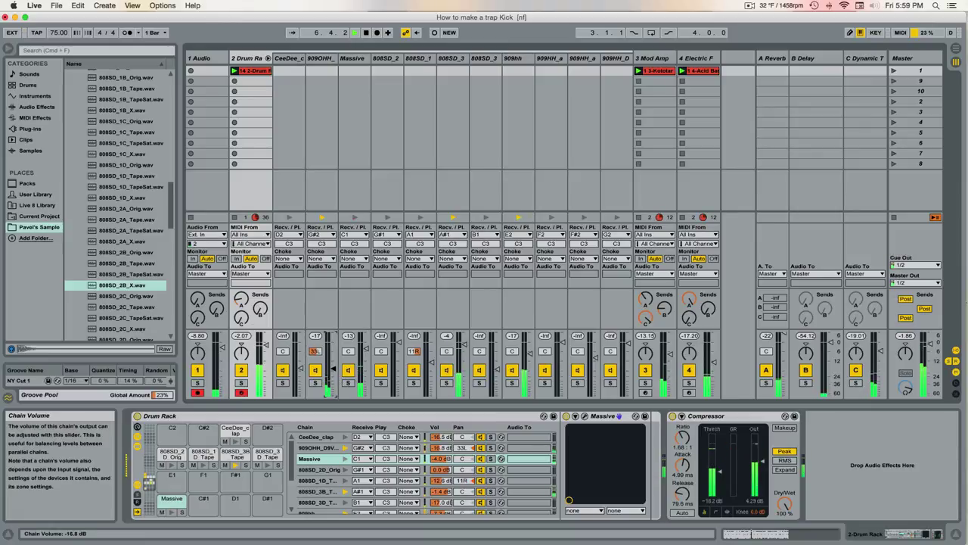